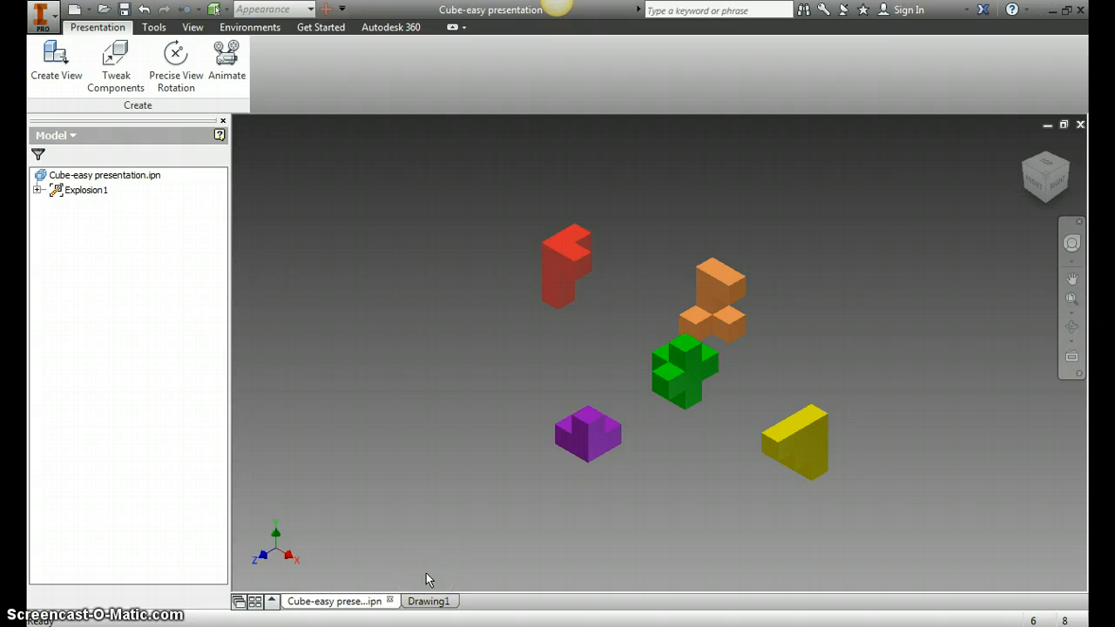
- Start a base view of the cube presentation in the drawing and choose the Current orientation
{"action": "left_click", "coordinate": [429, 600]}
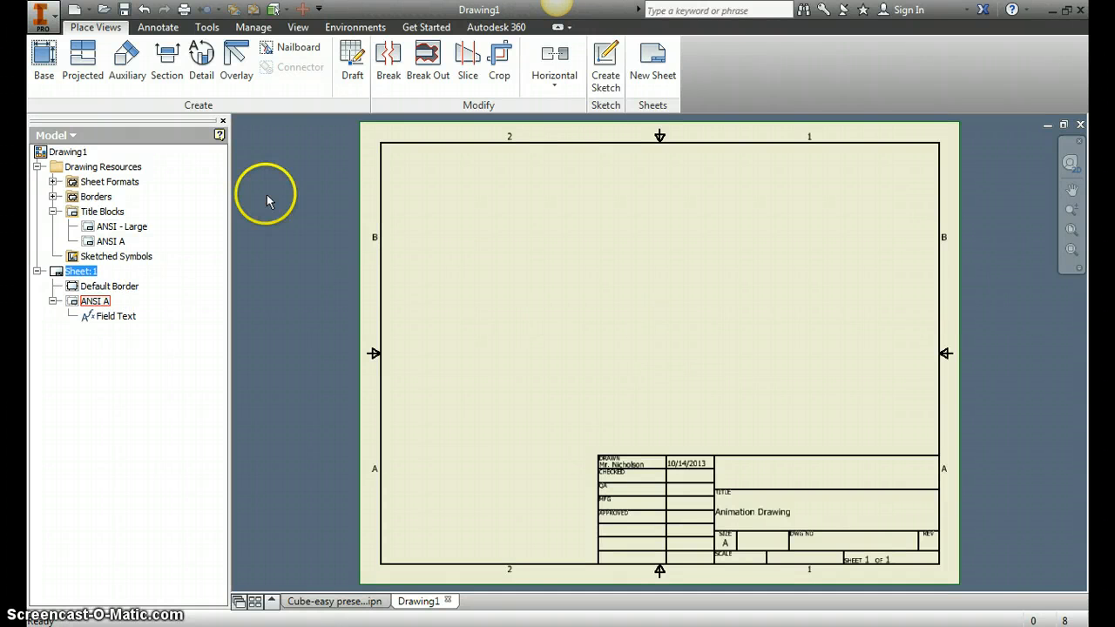
{"action": "left_click", "coordinate": [44, 57]}
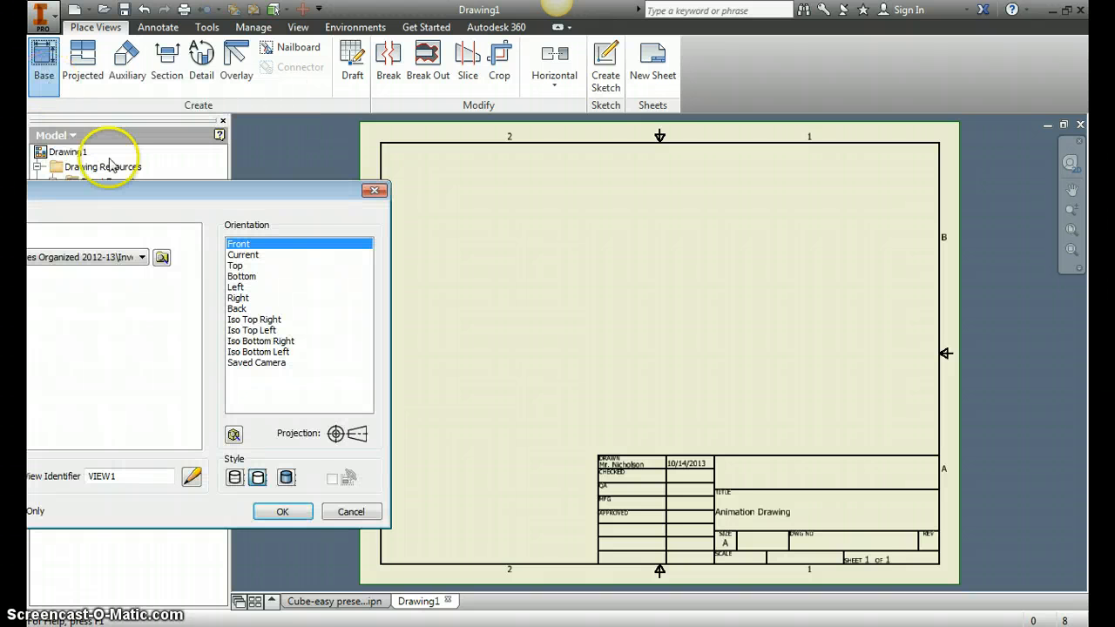
{"action": "left_click_drag", "start_coordinate": [158, 201], "coordinate": [357, 188]}
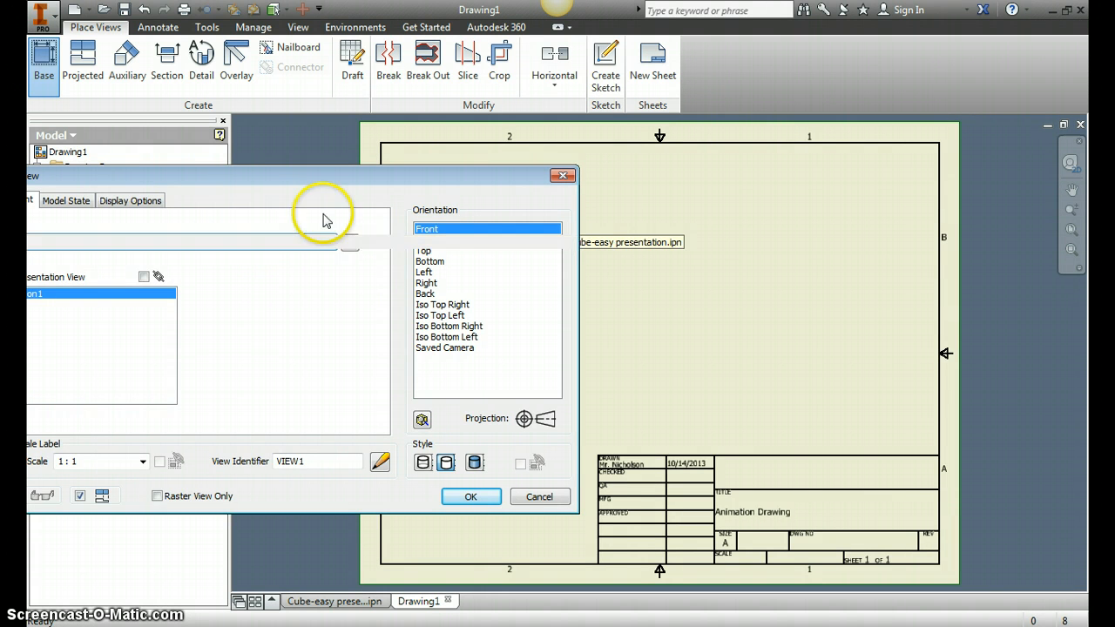
{"action": "left_click_drag", "start_coordinate": [286, 185], "coordinate": [124, 199]}
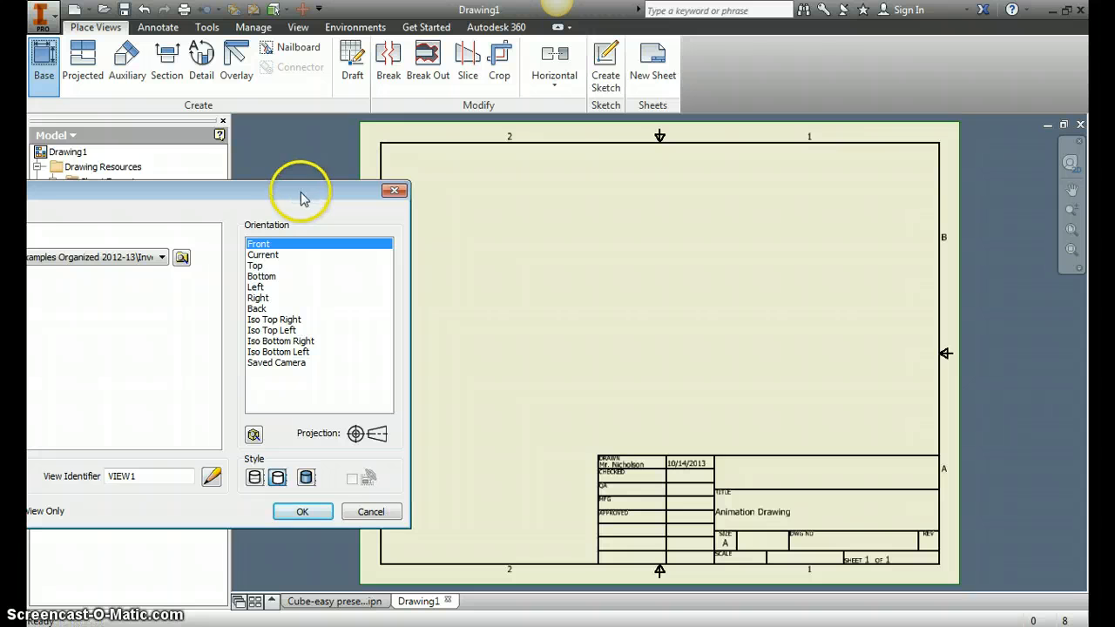
{"action": "left_click_drag", "start_coordinate": [300, 197], "coordinate": [269, 199]}
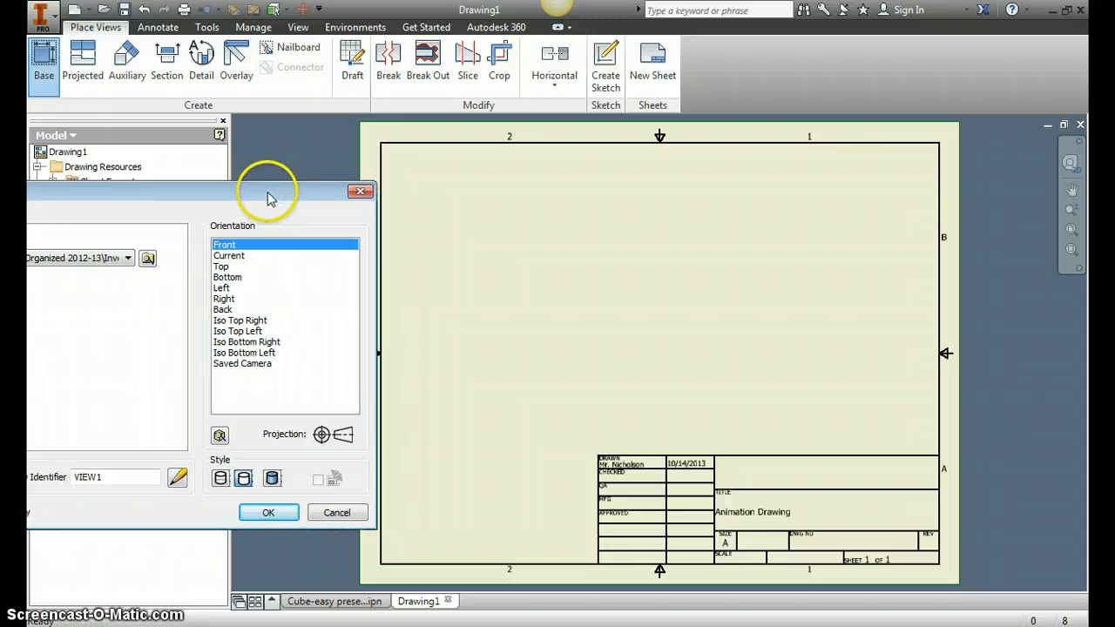
{"action": "left_click", "coordinate": [231, 257]}
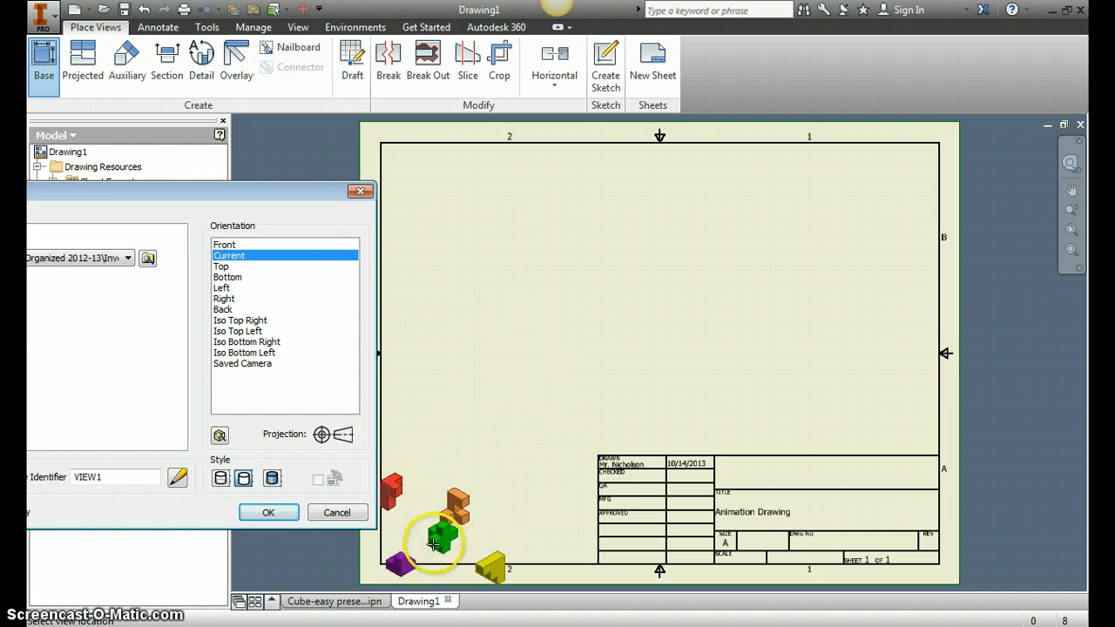
- Place the base view in the sheet's upper-left area and finish the view command
{"action": "left_click", "coordinate": [367, 603]}
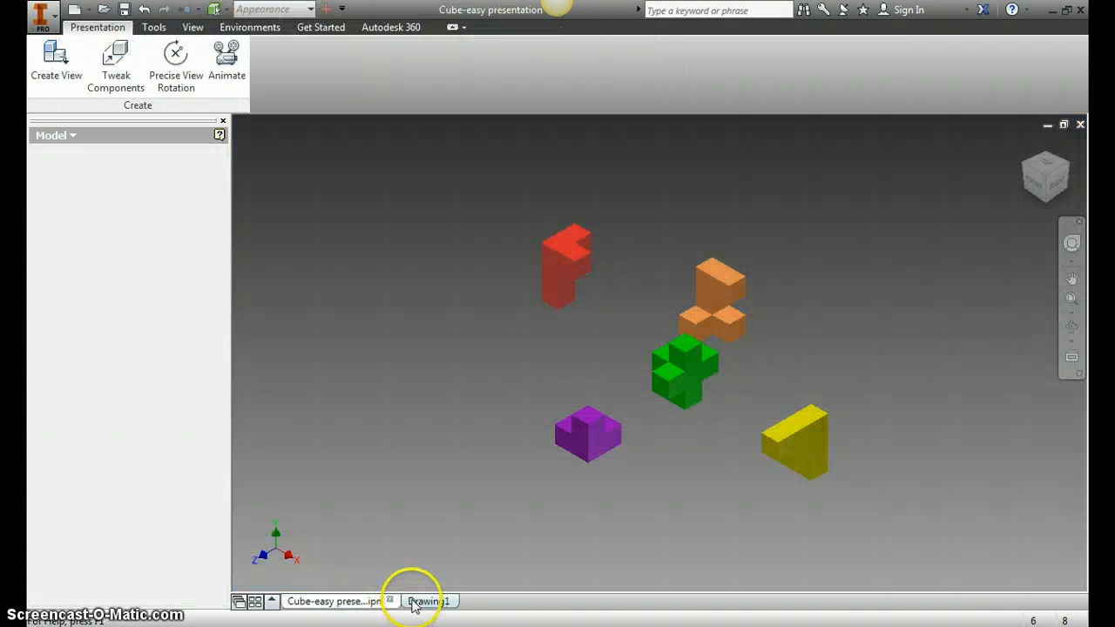
{"action": "left_click", "coordinate": [413, 601]}
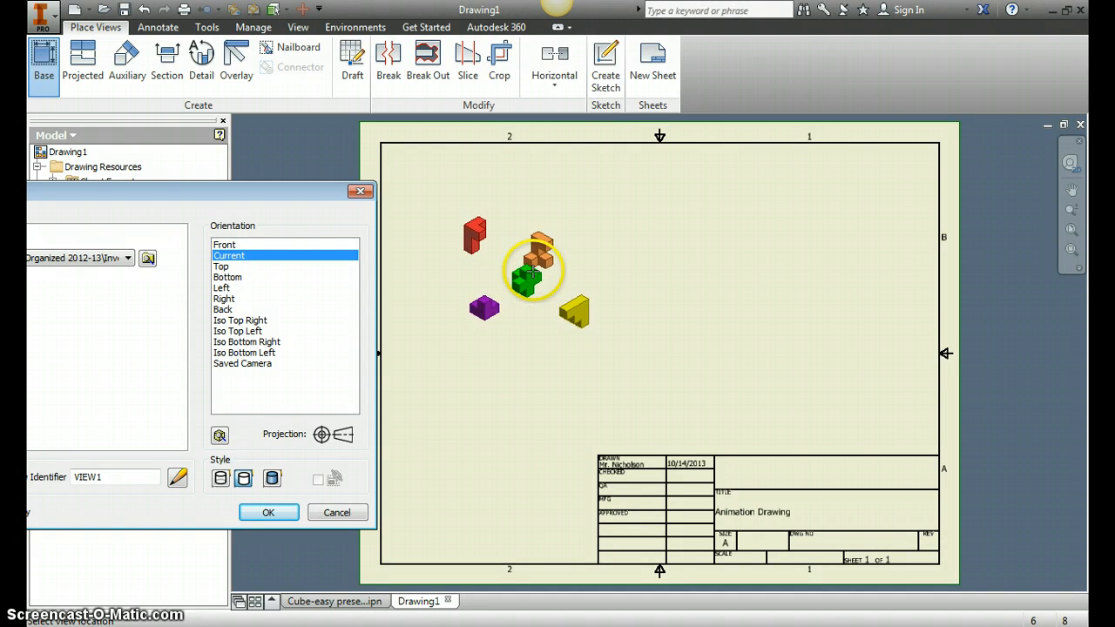
{"action": "left_click", "coordinate": [532, 272]}
{"action": "left_click", "coordinate": [532, 272]}
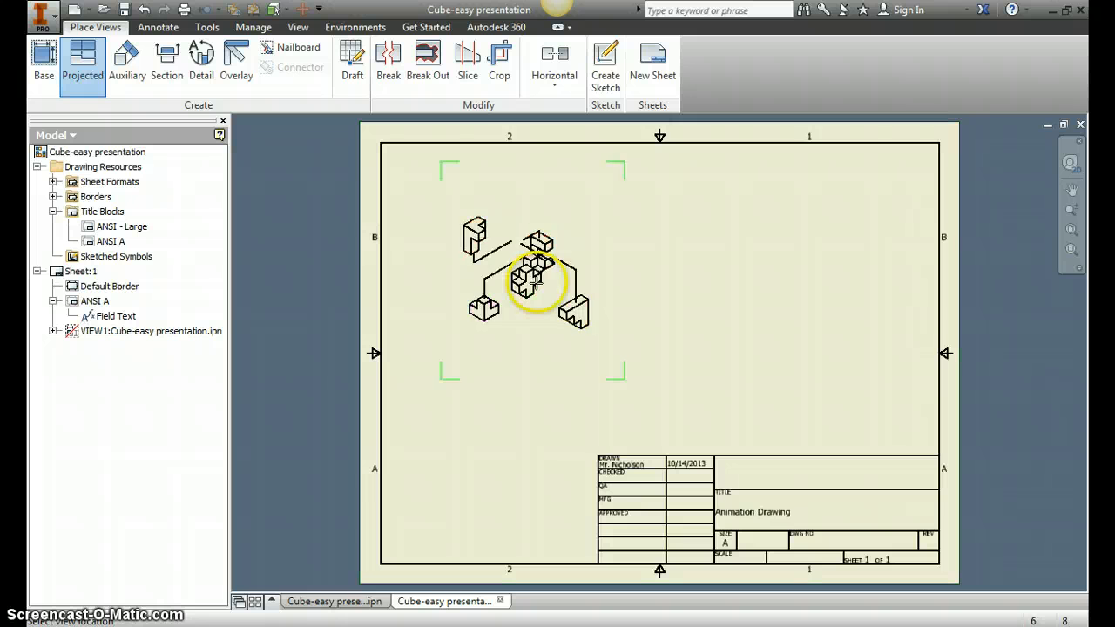
{"action": "right_click", "coordinate": [560, 275]}
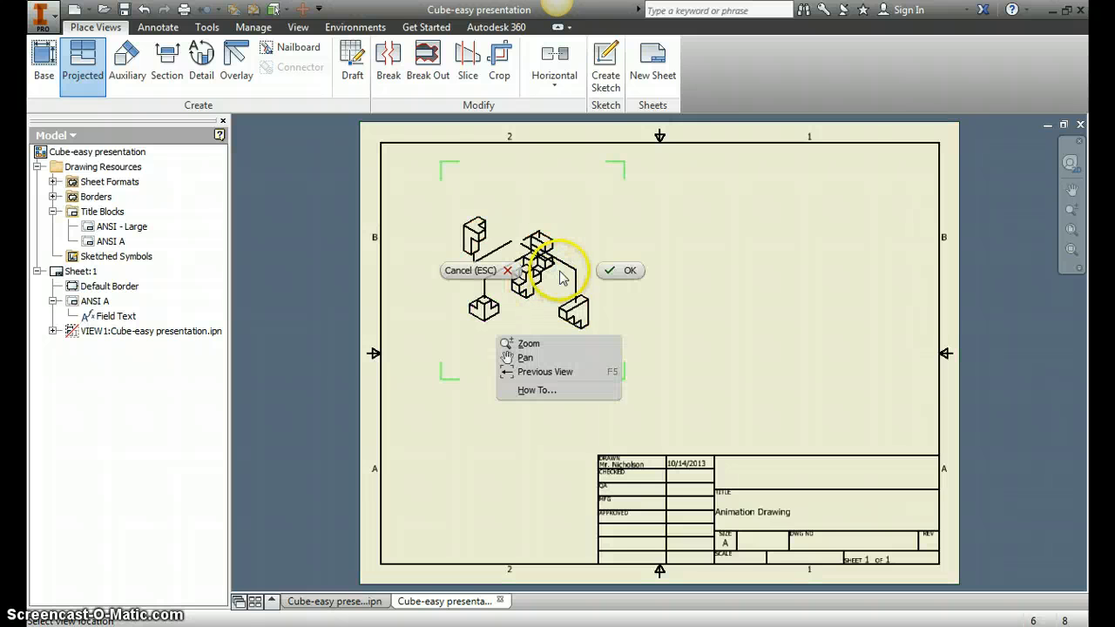
{"action": "left_click", "coordinate": [613, 271]}
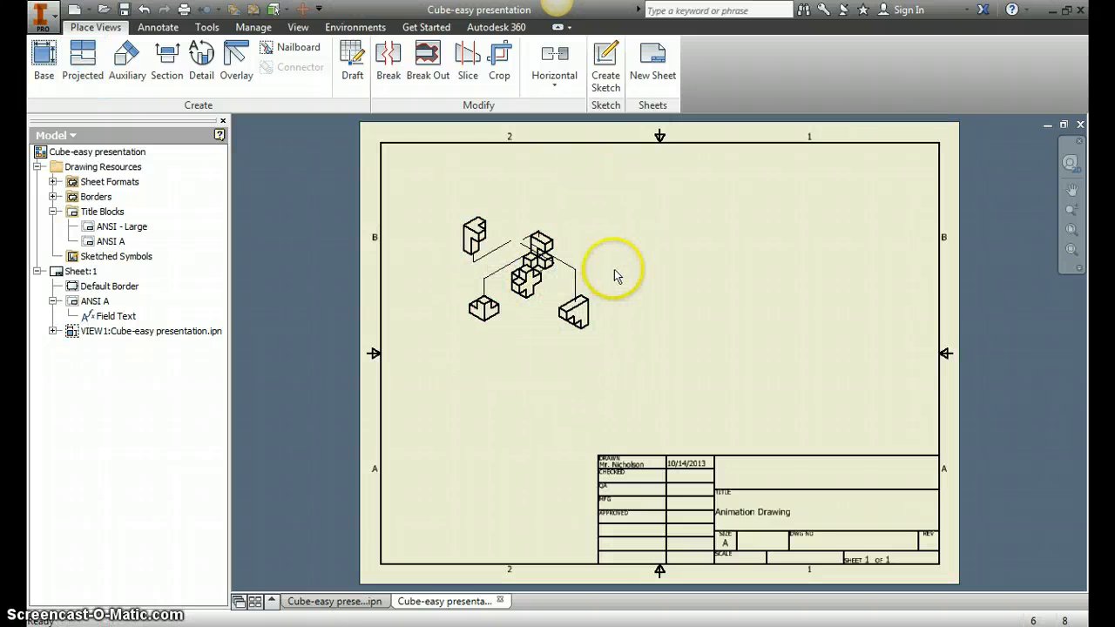
- Edit the base view and set its scale to 1 / 2
{"action": "right_click", "coordinate": [534, 274]}
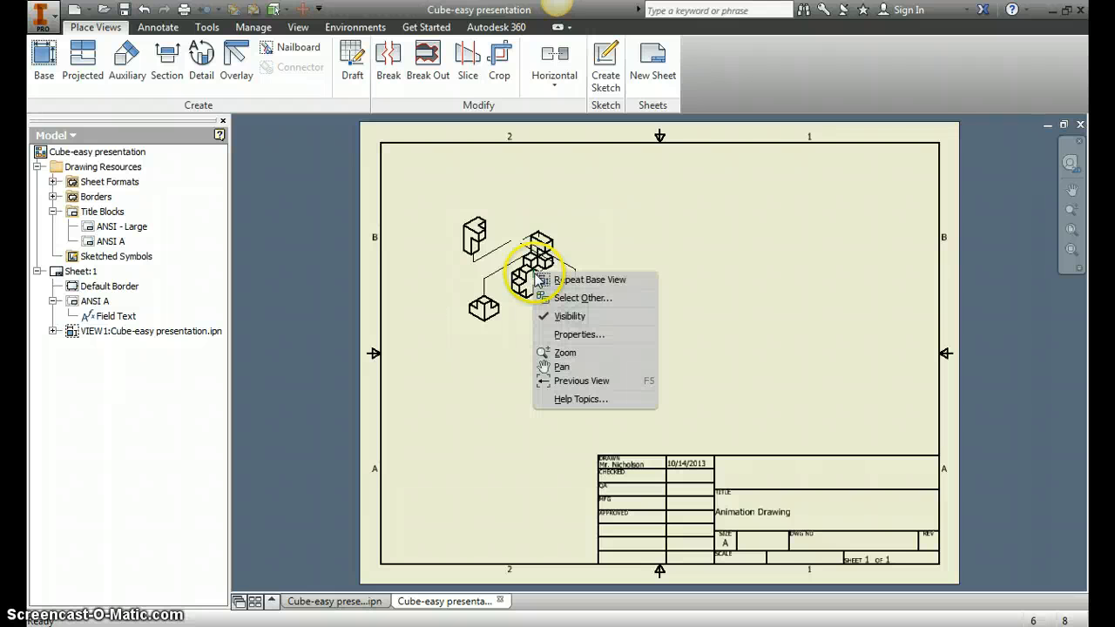
{"action": "left_click", "coordinate": [685, 211]}
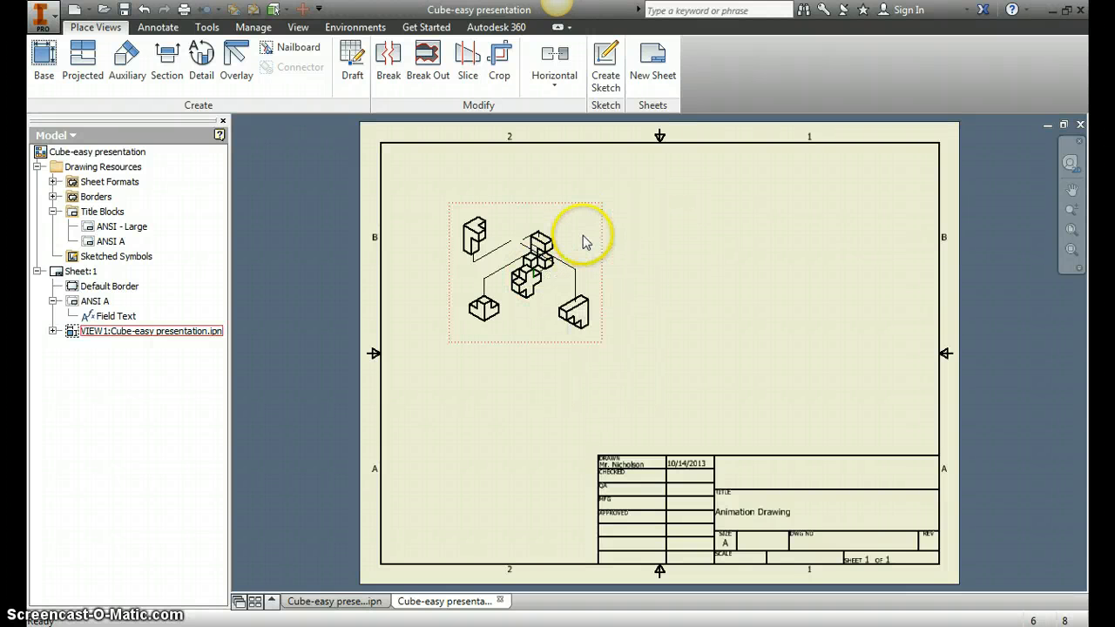
{"action": "right_click", "coordinate": [582, 210]}
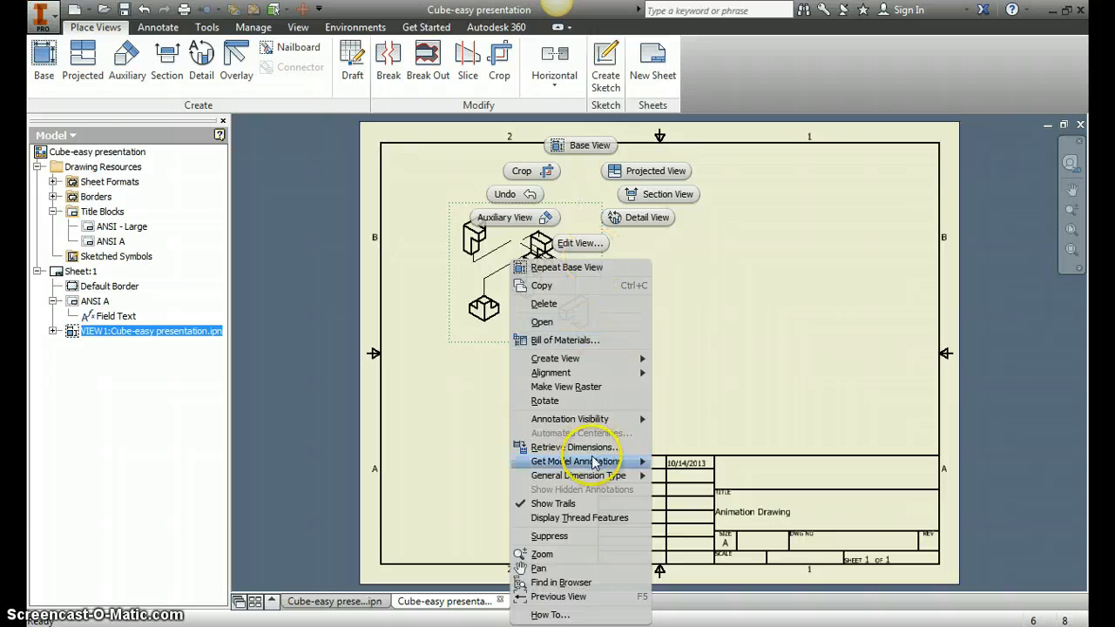
{"action": "left_click", "coordinate": [579, 243]}
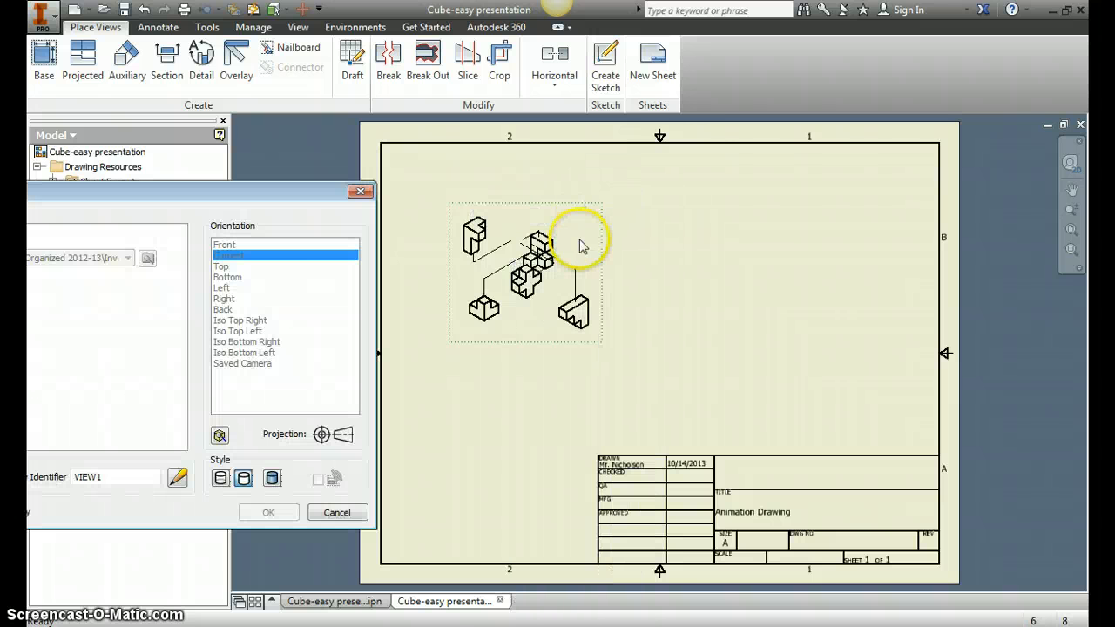
{"action": "left_click_drag", "start_coordinate": [241, 194], "coordinate": [488, 171]}
{"action": "left_click", "coordinate": [189, 454]}
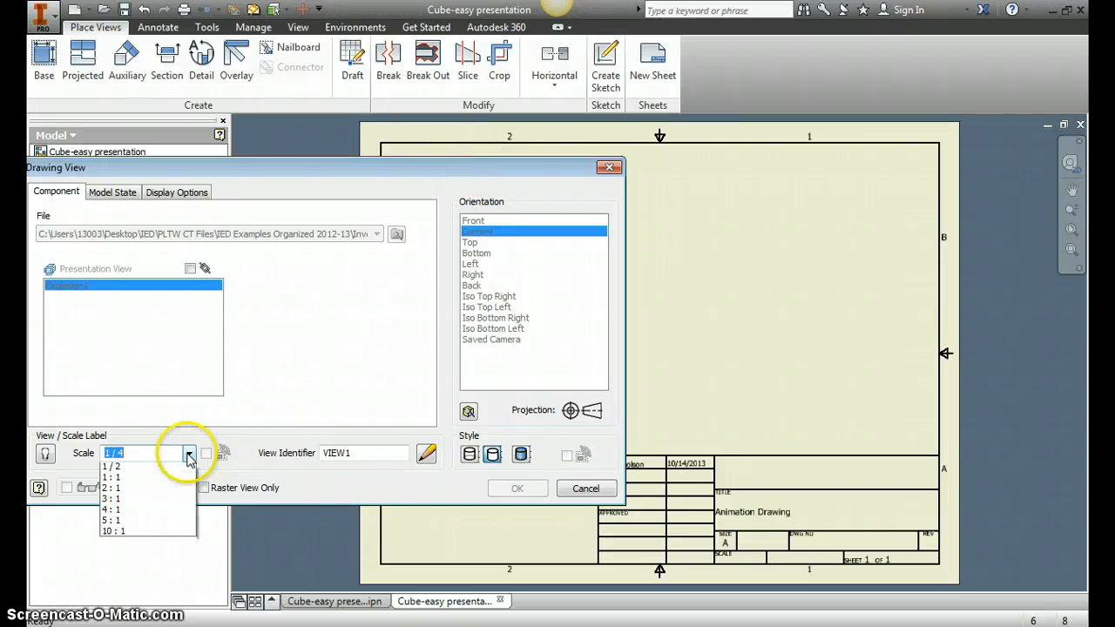
{"action": "left_click", "coordinate": [167, 480]}
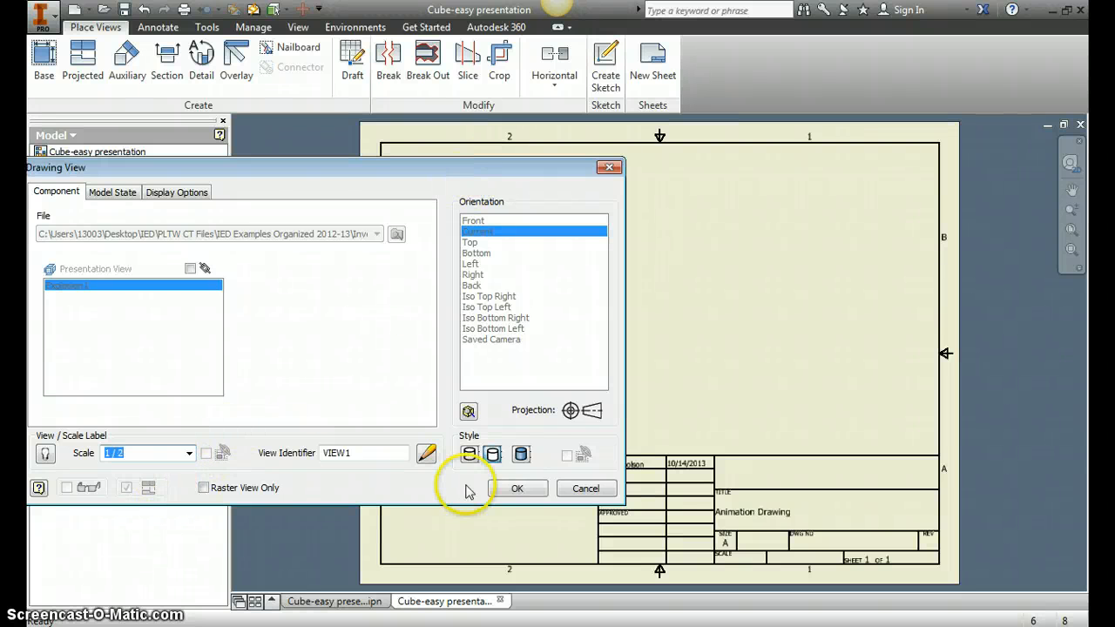
{"action": "left_click", "coordinate": [517, 488]}
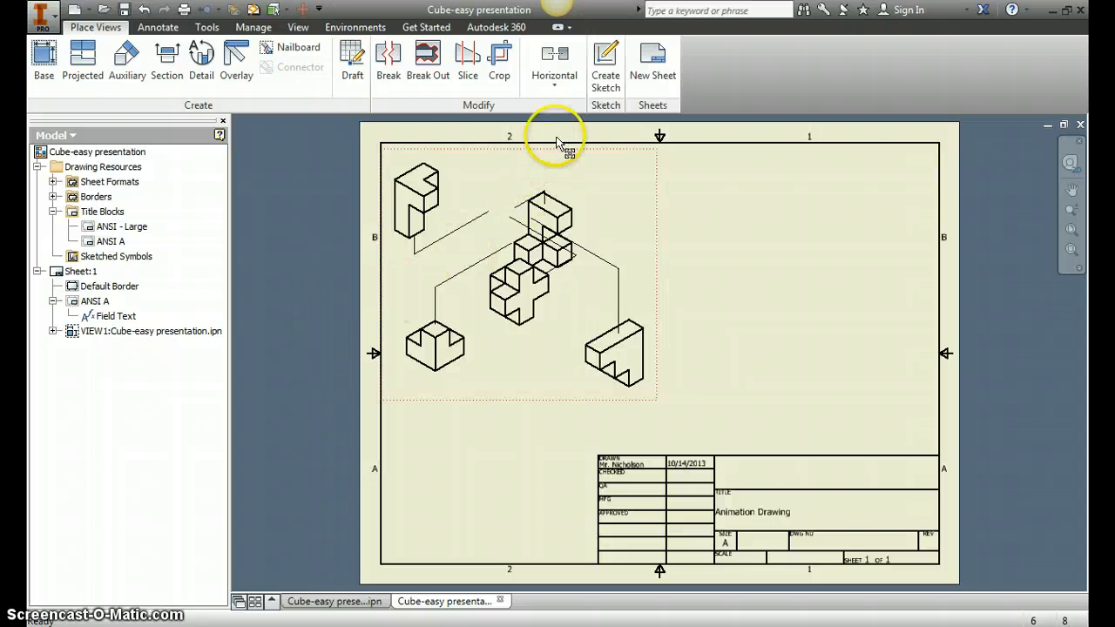
- Start the Balloon tool on the top stacked component and accept the Structured BOM properties
{"action": "left_click", "coordinate": [164, 29]}
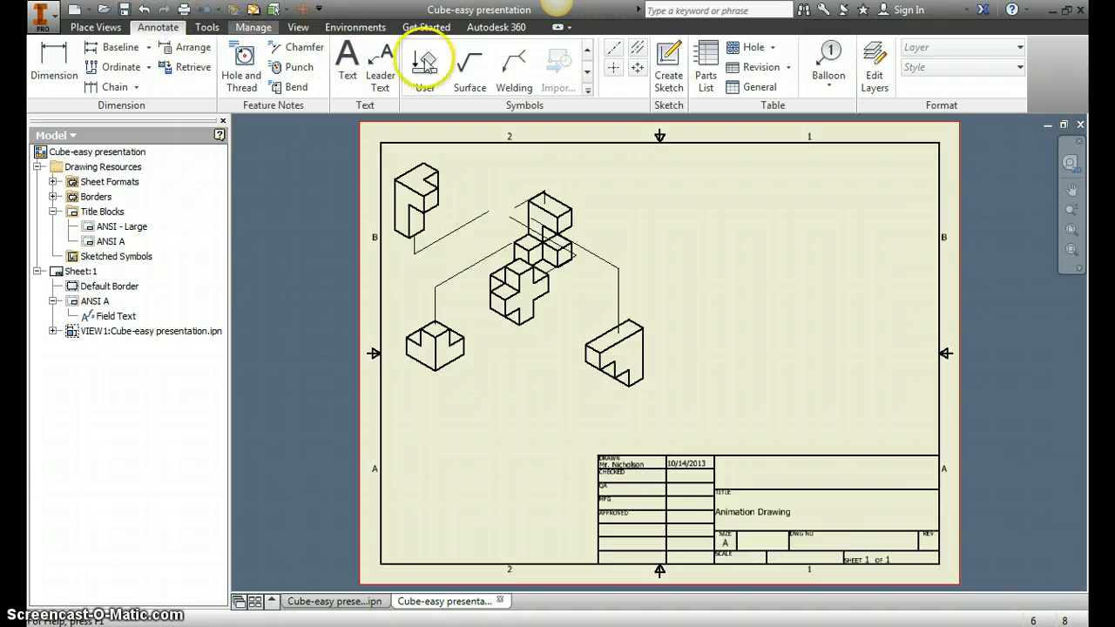
{"action": "left_click", "coordinate": [834, 59]}
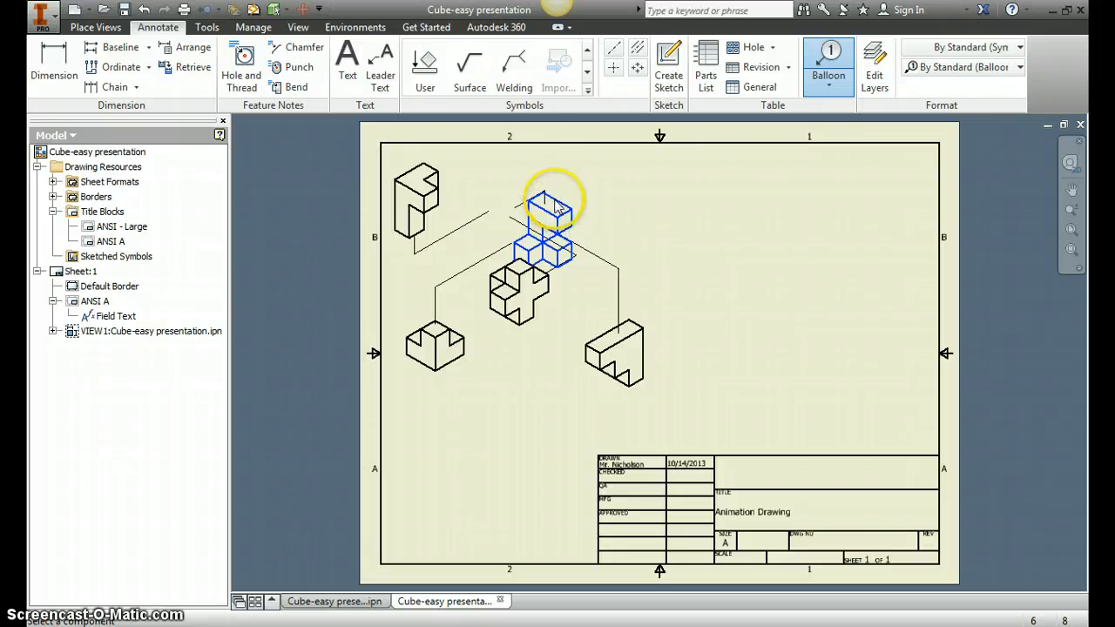
{"action": "left_click", "coordinate": [555, 205]}
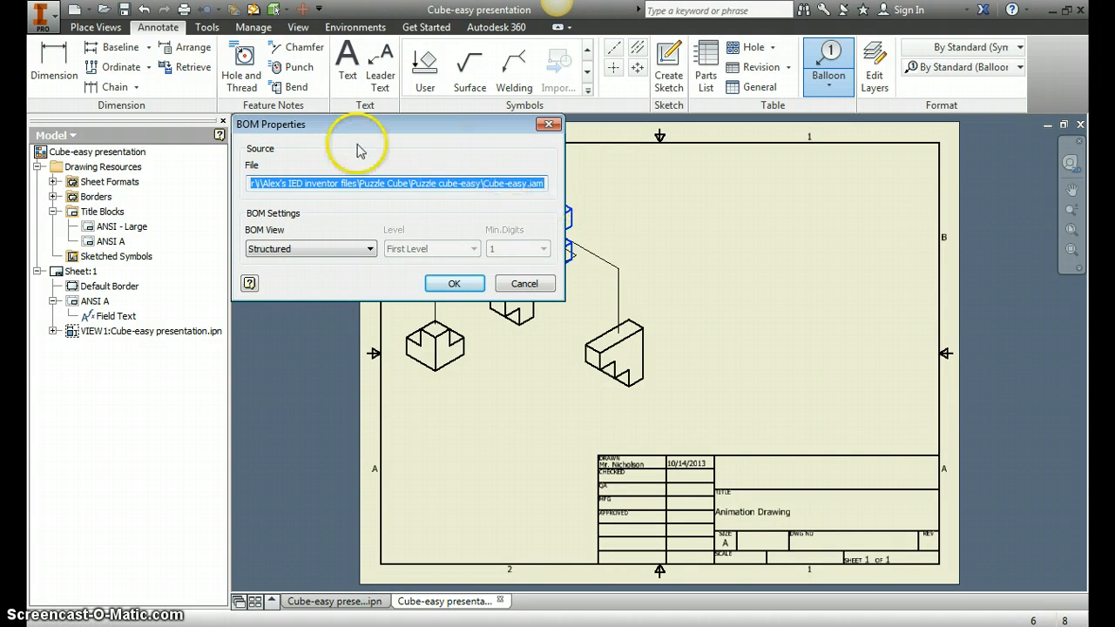
{"action": "left_click", "coordinate": [454, 285]}
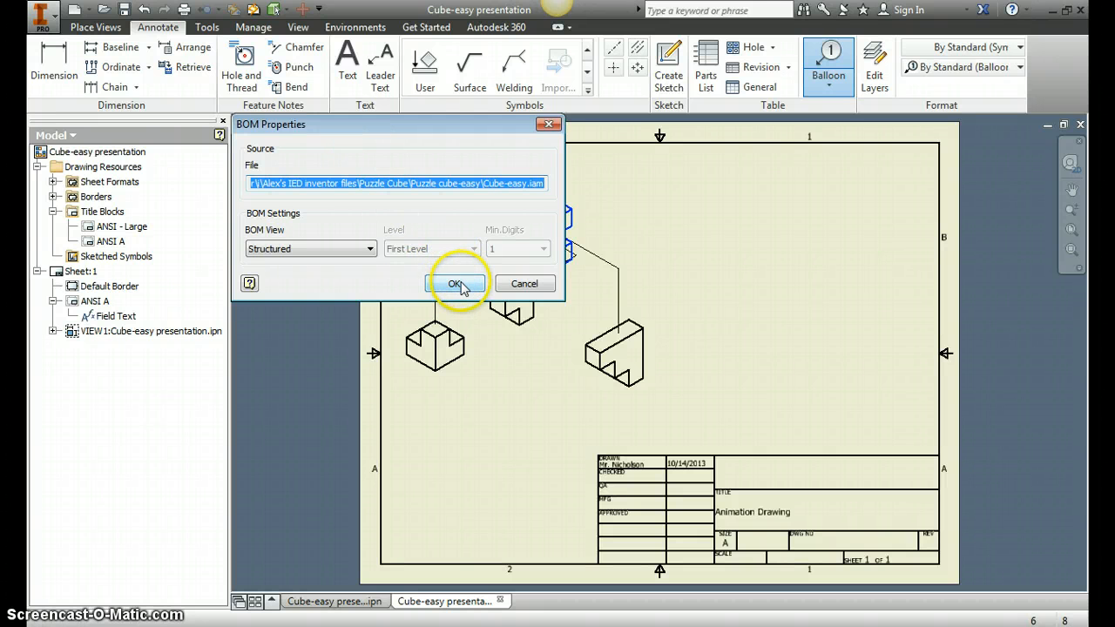
{"action": "left_click", "coordinate": [458, 287]}
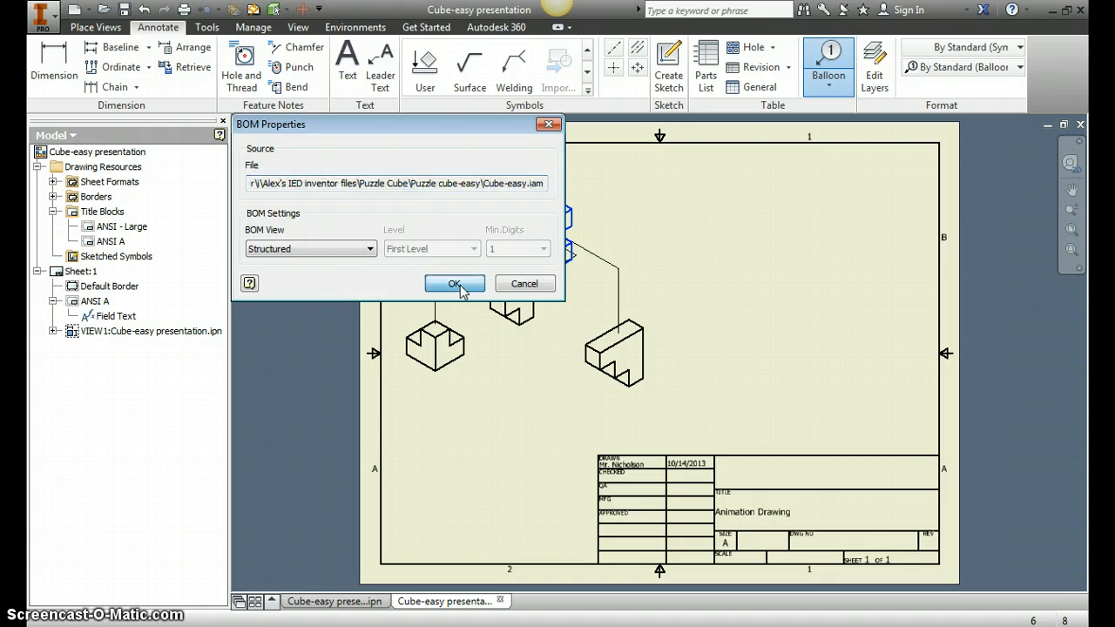
- Place the balloon for the top stacked component above it near the sheet's upper edge
{"action": "left_click", "coordinate": [560, 199]}
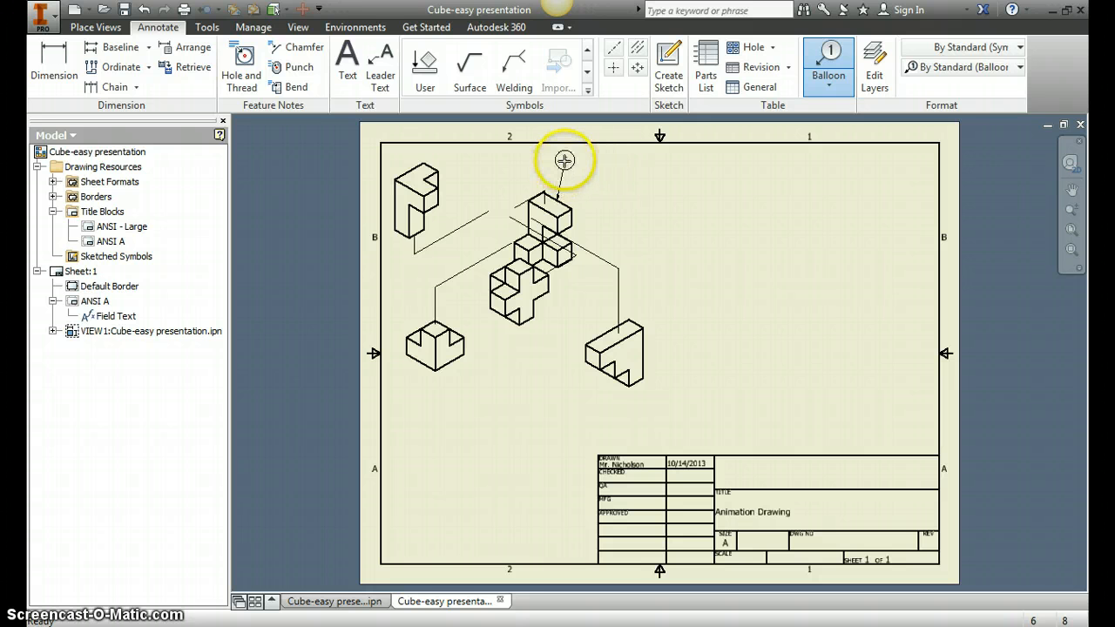
{"action": "left_click", "coordinate": [596, 184]}
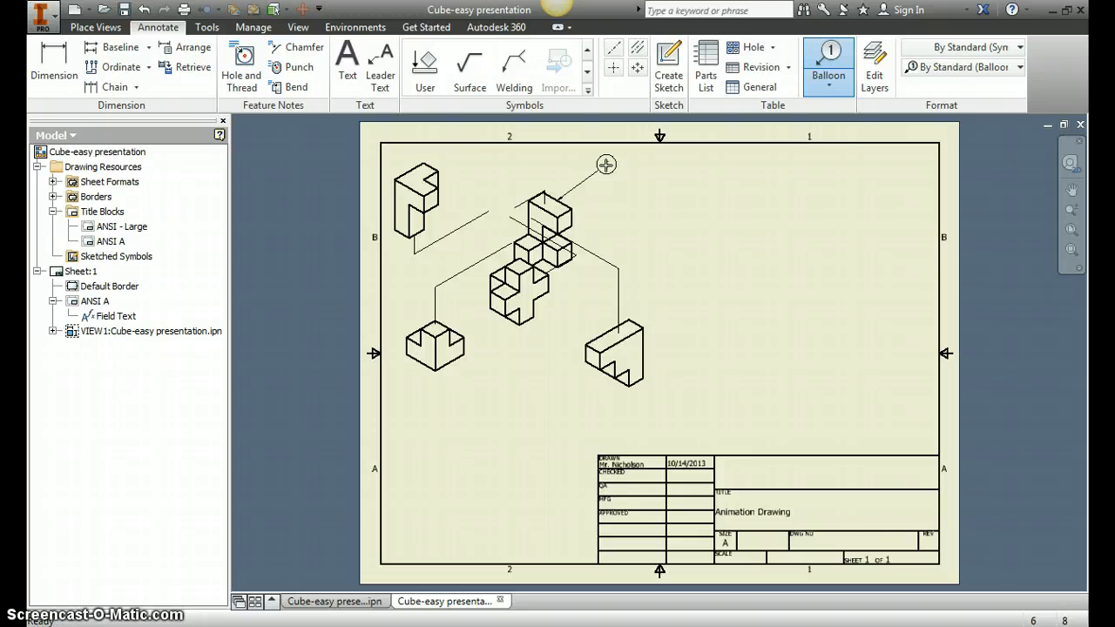
{"action": "left_click", "coordinate": [604, 166]}
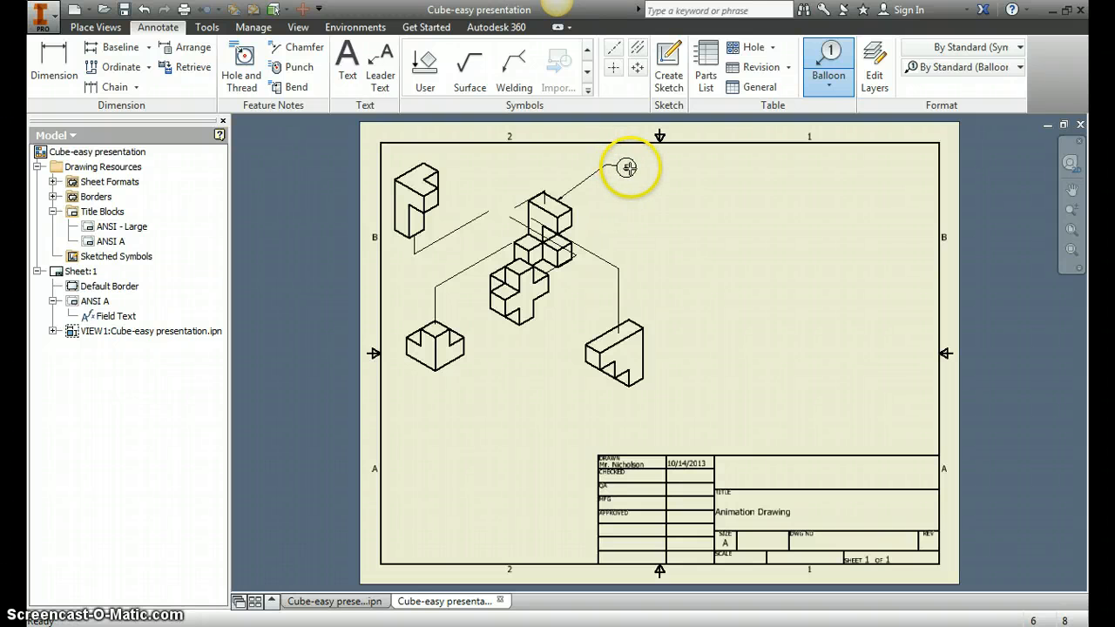
{"action": "right_click", "coordinate": [628, 167]}
{"action": "left_click", "coordinate": [689, 166]}
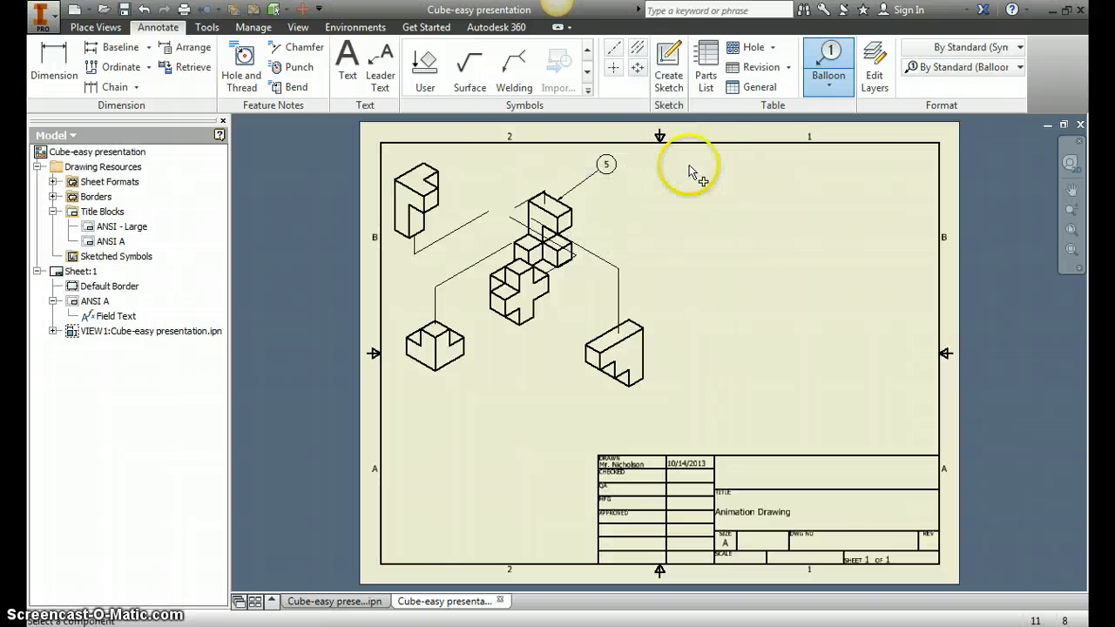
- Add a balloon for the L-shaped component on the right, placed to its lower left
{"action": "left_click", "coordinate": [587, 356]}
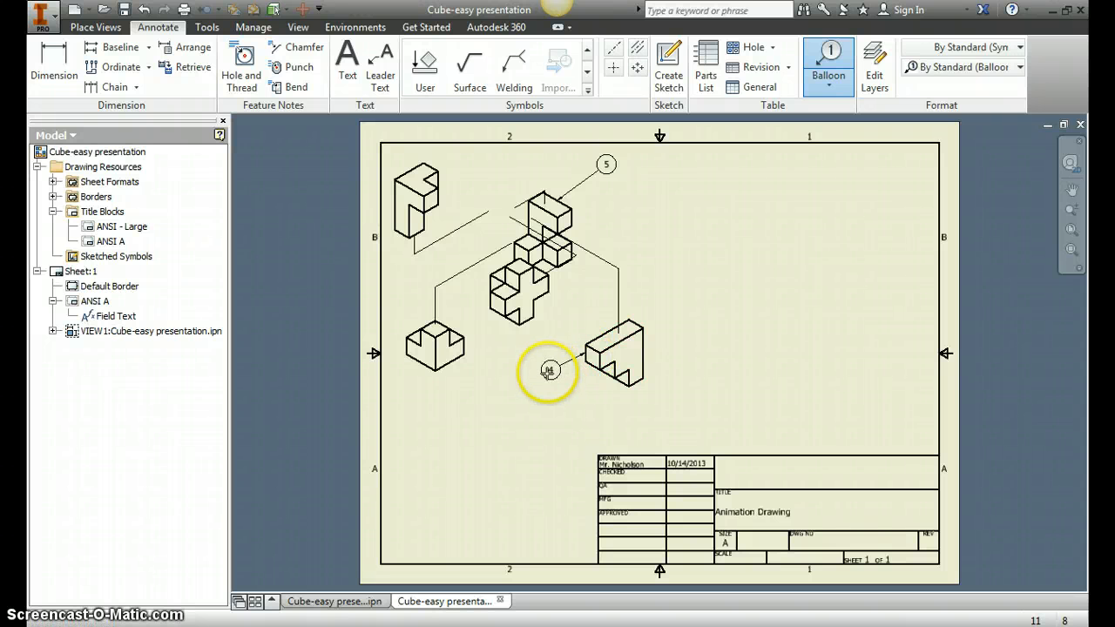
{"action": "left_click", "coordinate": [539, 378]}
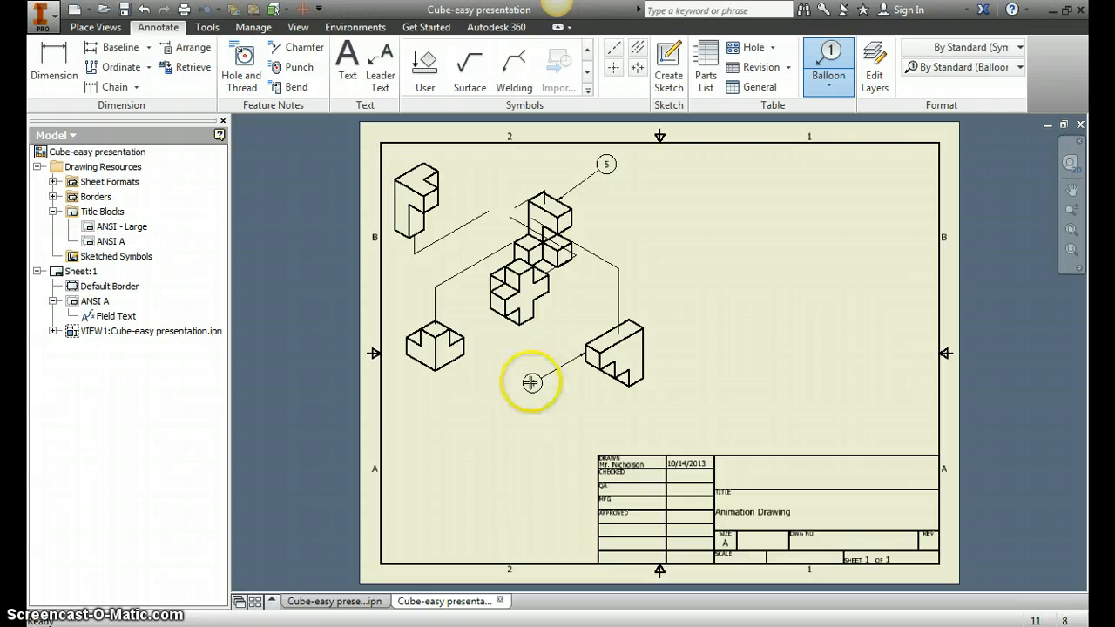
{"action": "right_click", "coordinate": [532, 382]}
{"action": "left_click", "coordinate": [577, 383]}
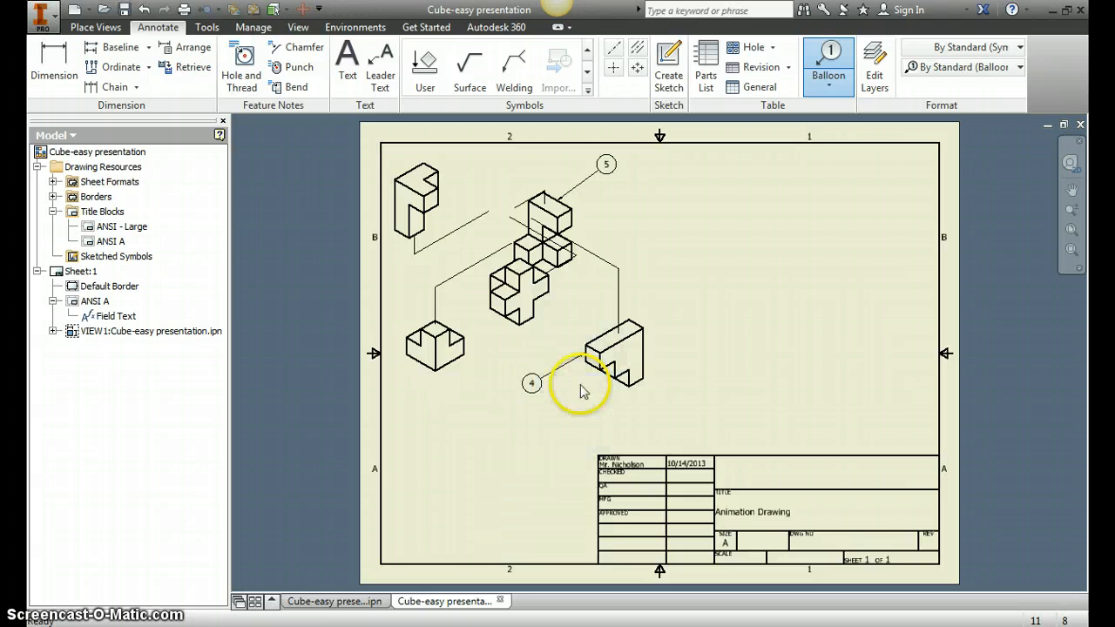
- Add a balloon for the notched component on the left, placed just below it
{"action": "left_click", "coordinate": [444, 368]}
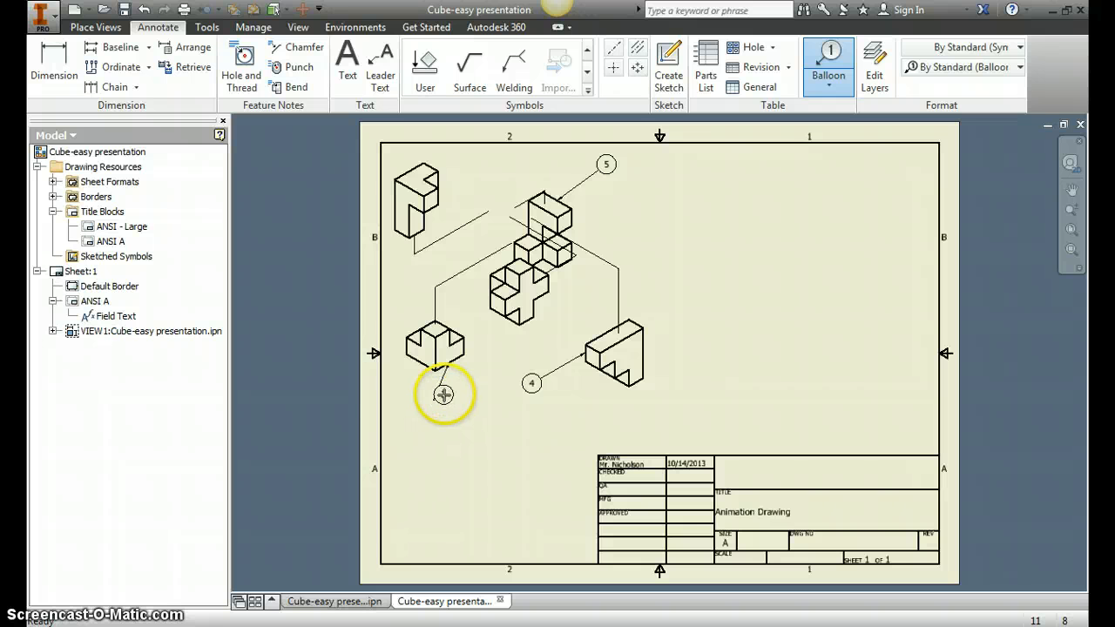
{"action": "right_click", "coordinate": [446, 394]}
{"action": "left_click", "coordinate": [506, 394]}
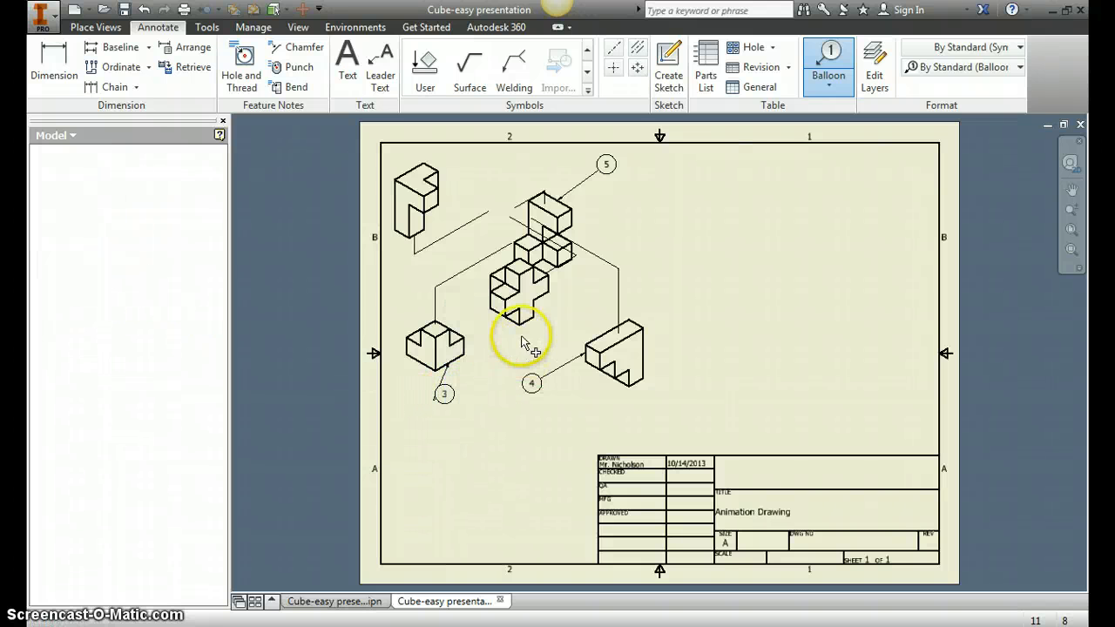
- Add a balloon for the cross-shaped middle component, placed to its lower right
{"action": "left_click", "coordinate": [544, 295]}
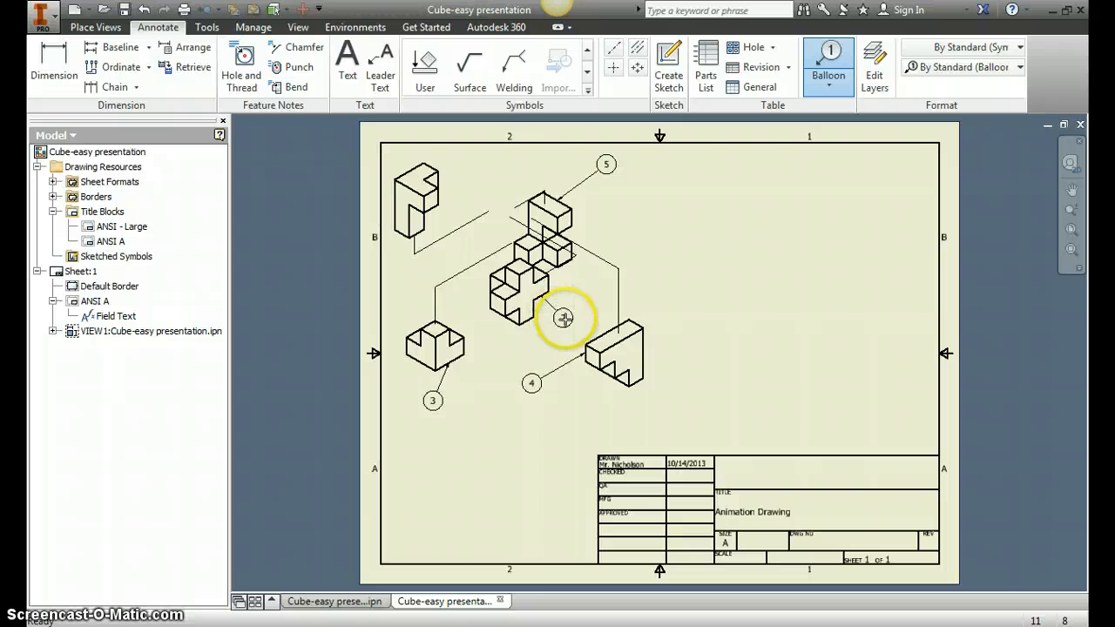
{"action": "right_click", "coordinate": [564, 319]}
{"action": "left_click", "coordinate": [628, 319]}
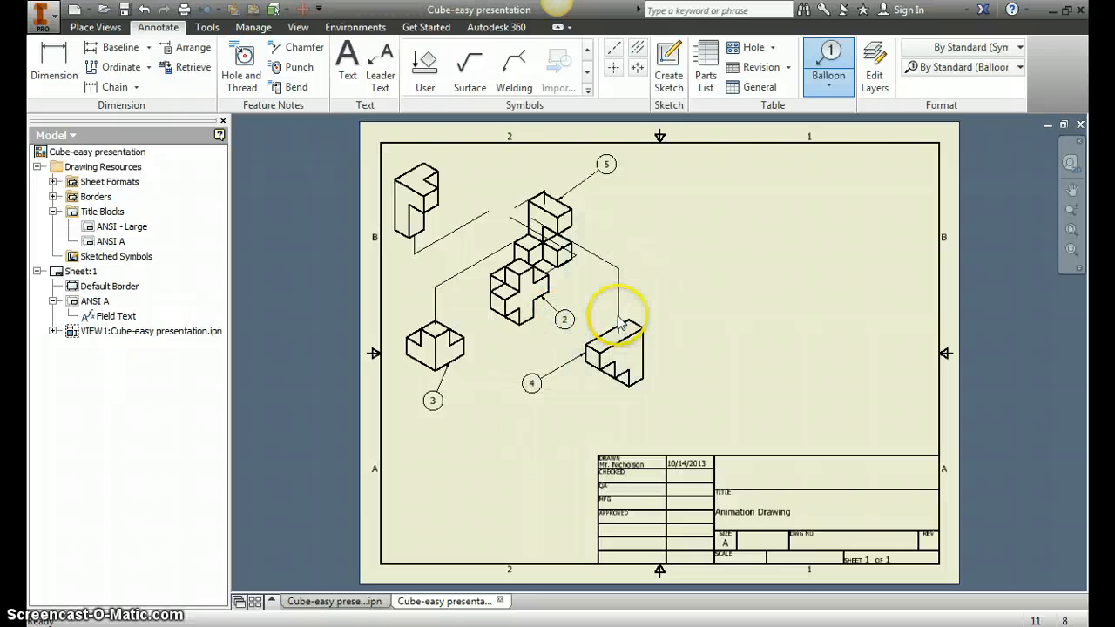
- Add a balloon for the upper-left component, placed to its upper right, and finish placing balloons
{"action": "left_click", "coordinate": [440, 180]}
{"action": "right_click", "coordinate": [472, 162]}
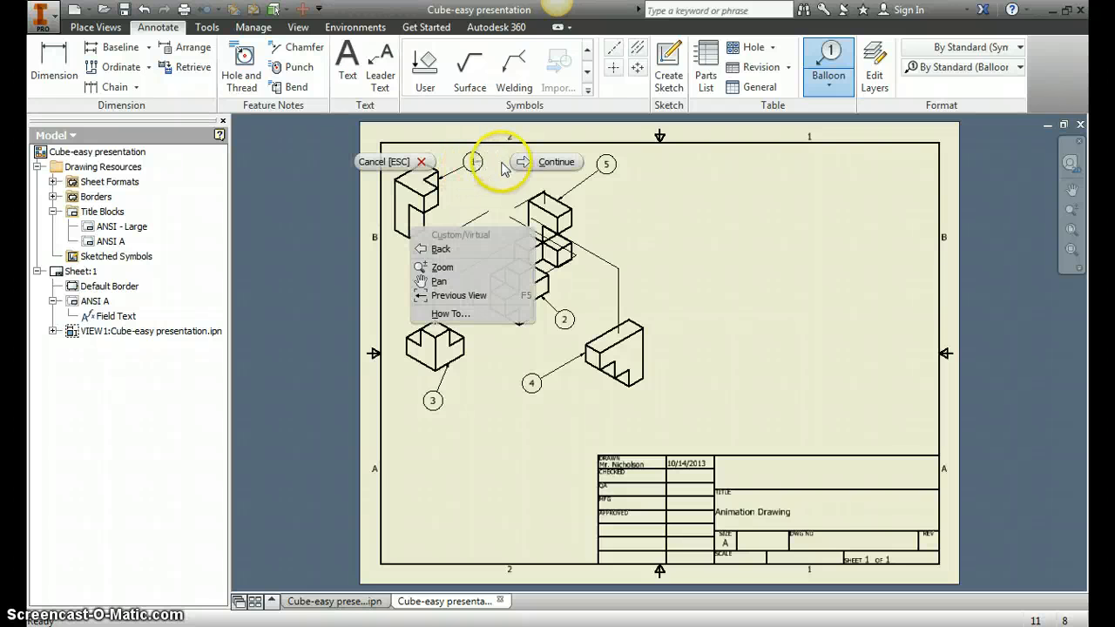
{"action": "left_click", "coordinate": [524, 163]}
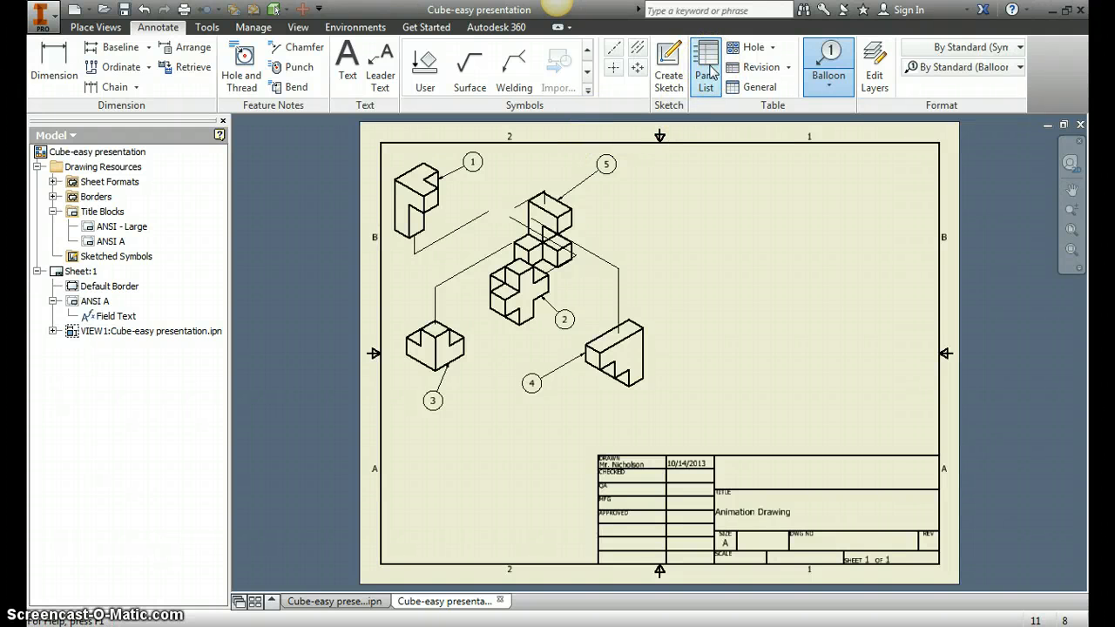
- Insert a parts list for the exploded view, placing it just above the title block at the sheet's right edge
{"action": "left_click", "coordinate": [709, 76]}
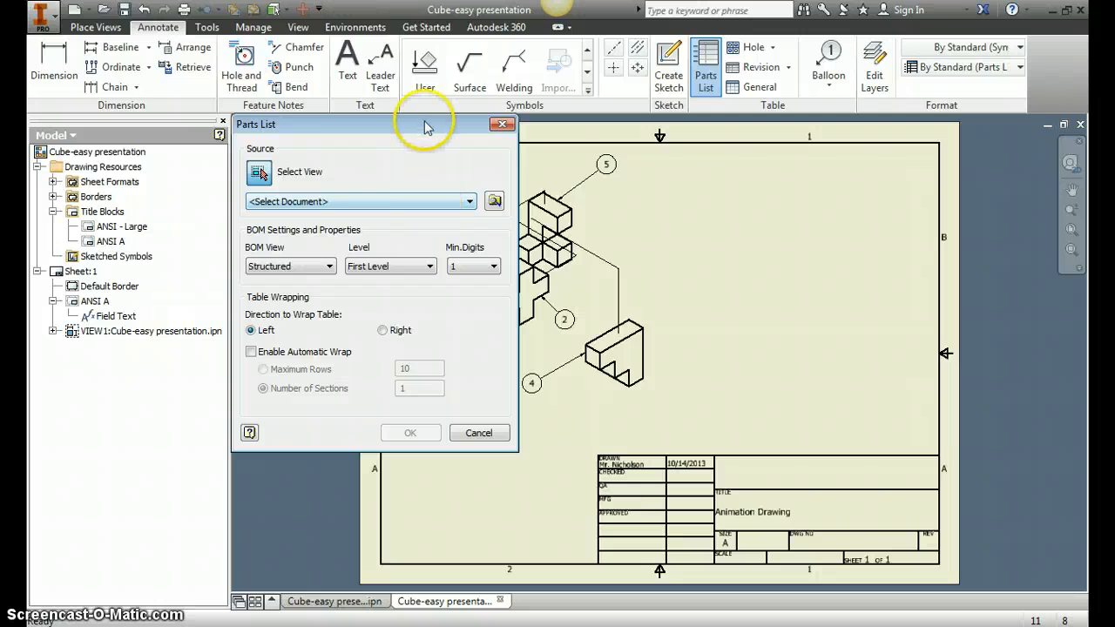
{"action": "left_click_drag", "start_coordinate": [408, 124], "coordinate": [275, 133]}
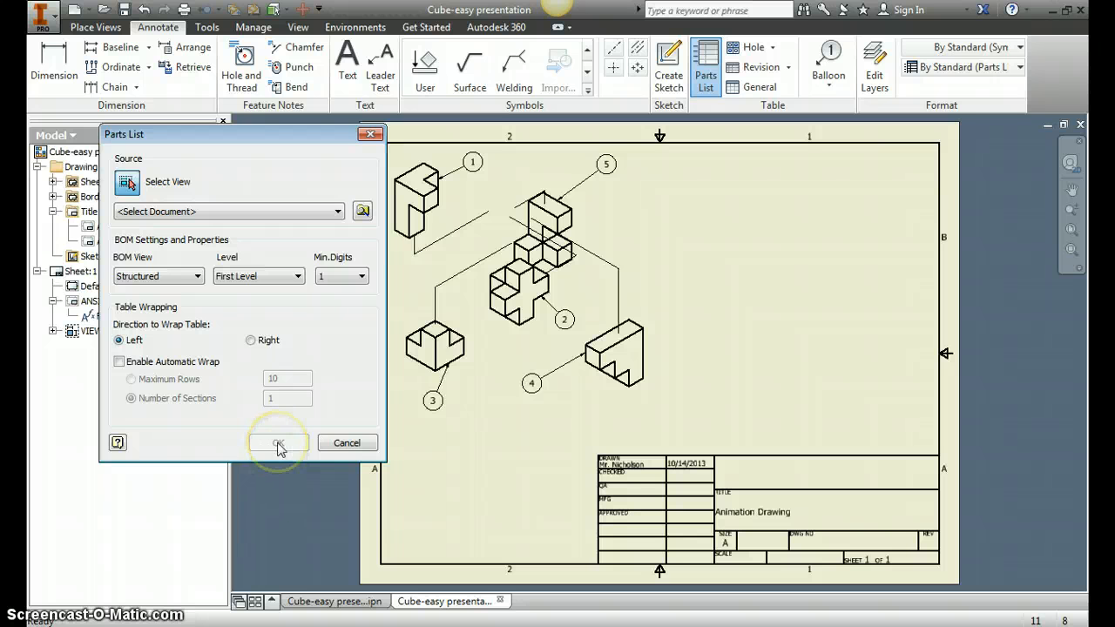
{"action": "left_click", "coordinate": [562, 292]}
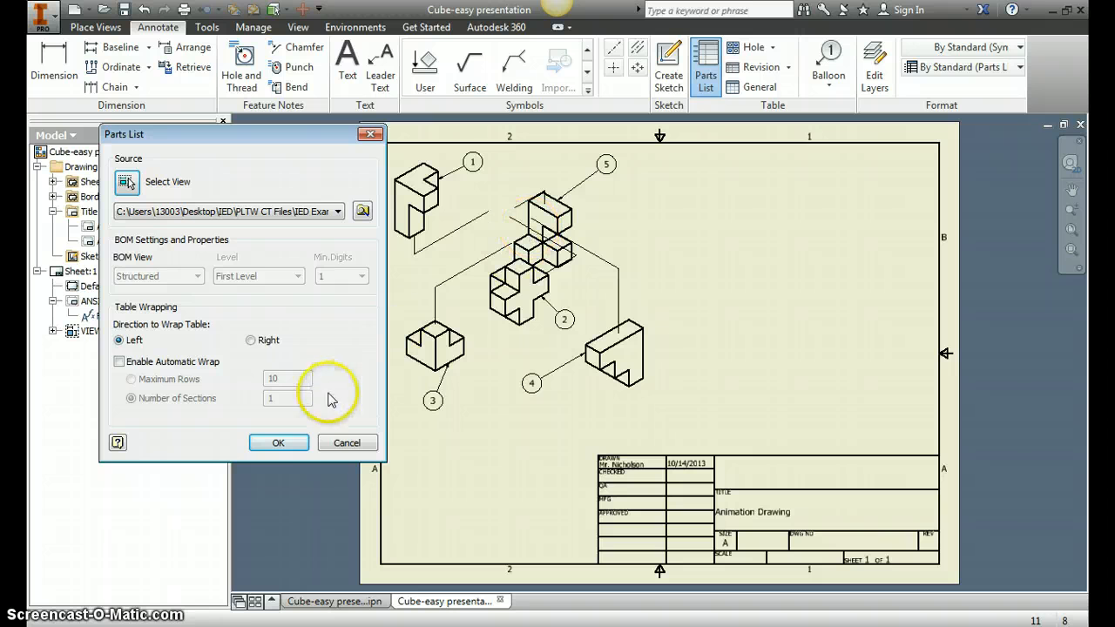
{"action": "left_click", "coordinate": [279, 443]}
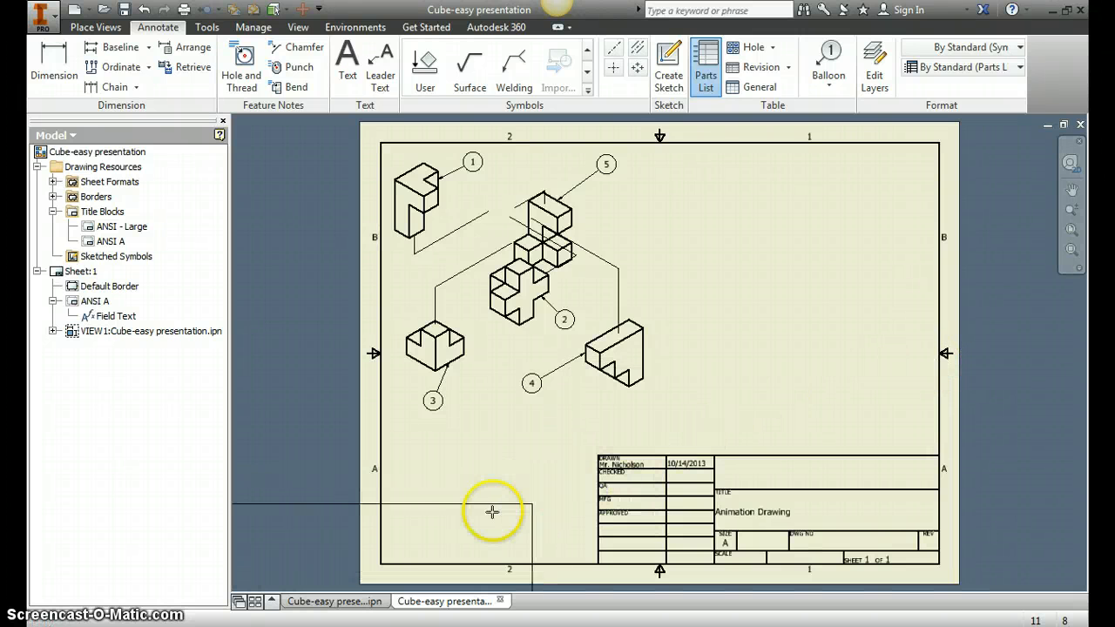
{"action": "left_click", "coordinate": [939, 367]}
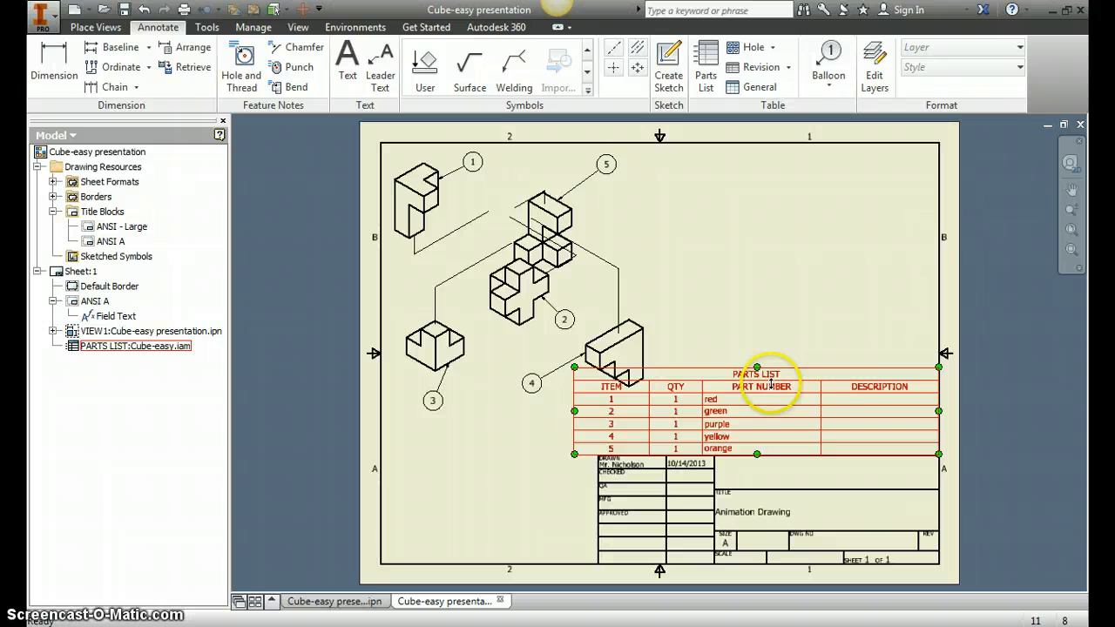
- Edit the parts list and remove the DESCRIPTION column from its selected properties
{"action": "right_click", "coordinate": [876, 394]}
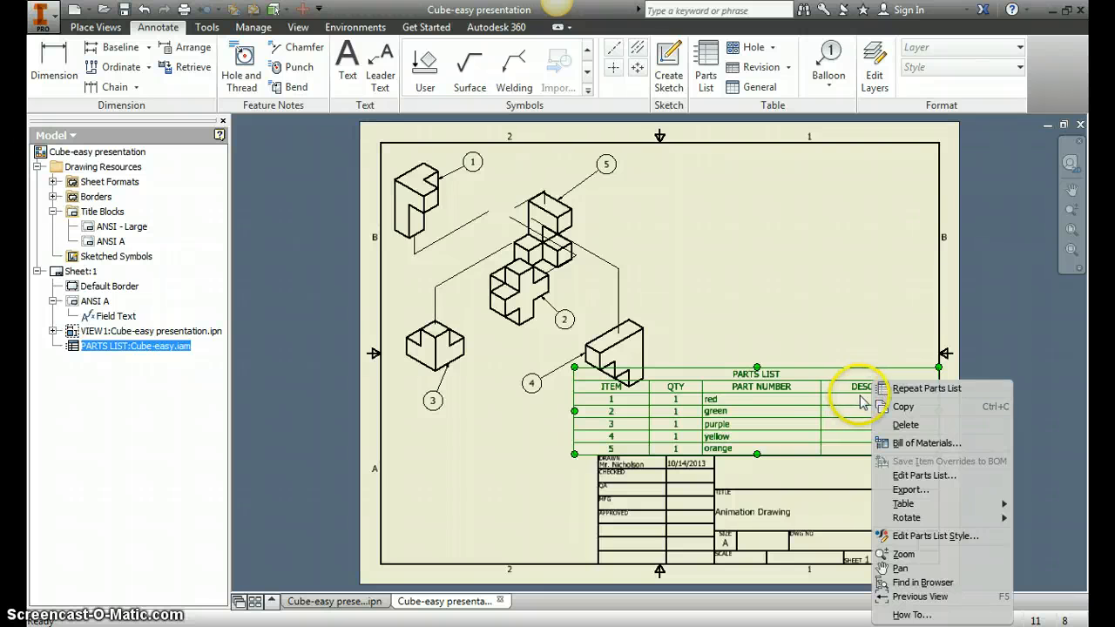
{"action": "left_click", "coordinate": [922, 478]}
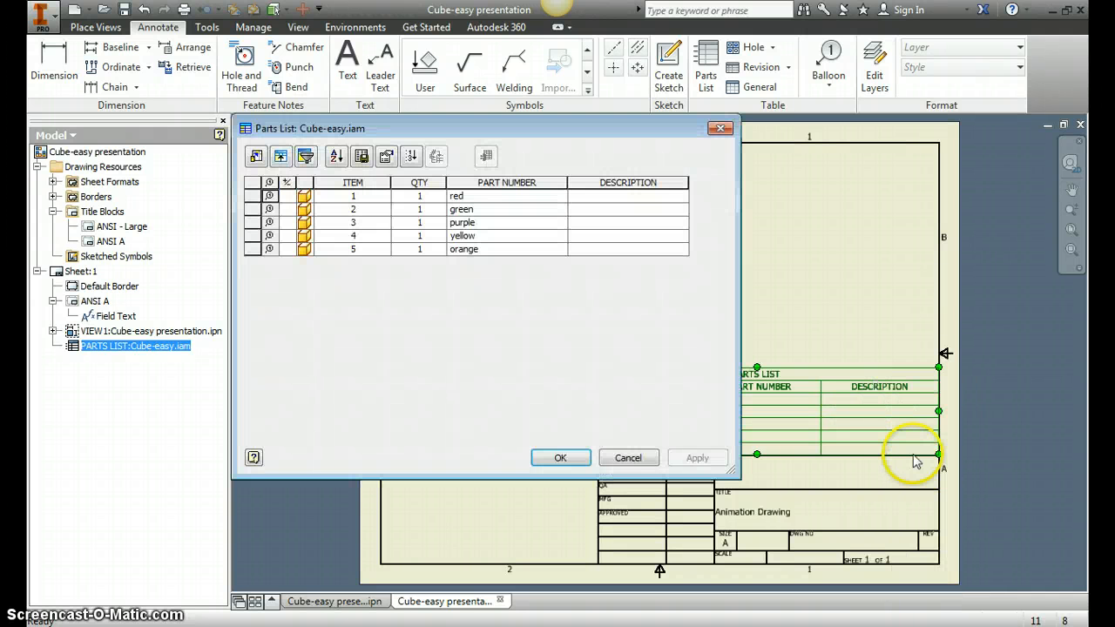
{"action": "left_click", "coordinate": [256, 157]}
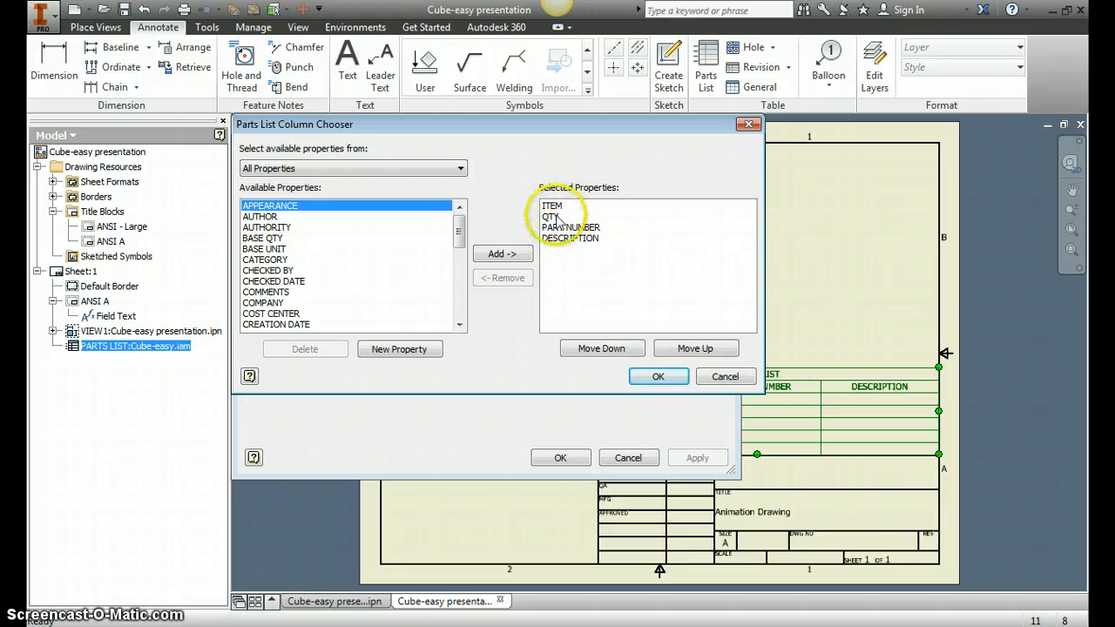
{"action": "left_click", "coordinate": [568, 238]}
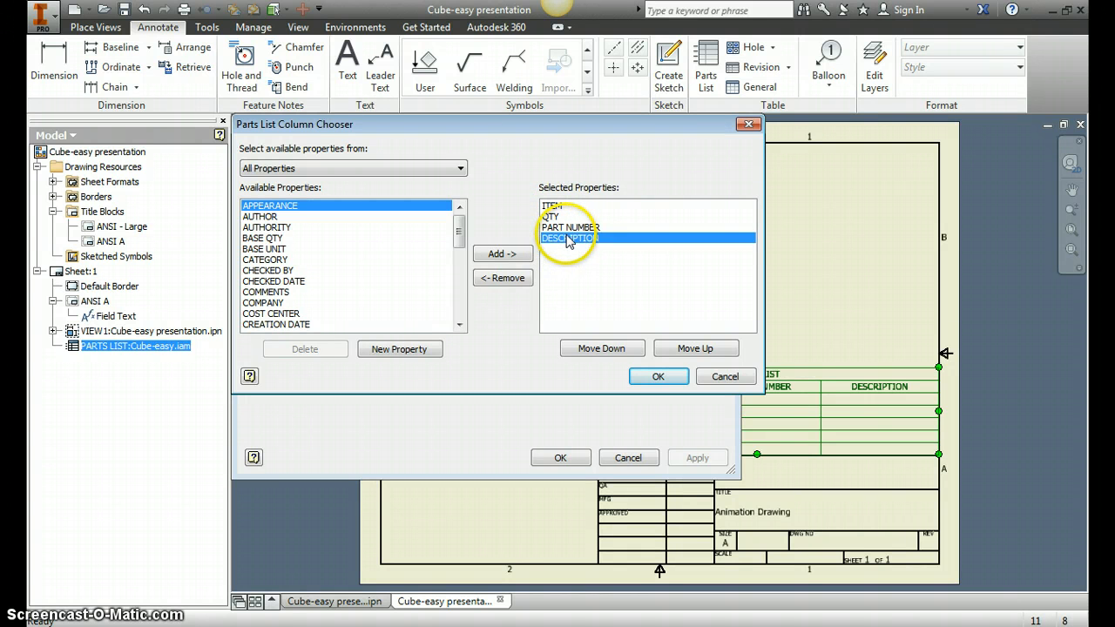
{"action": "left_click", "coordinate": [509, 279]}
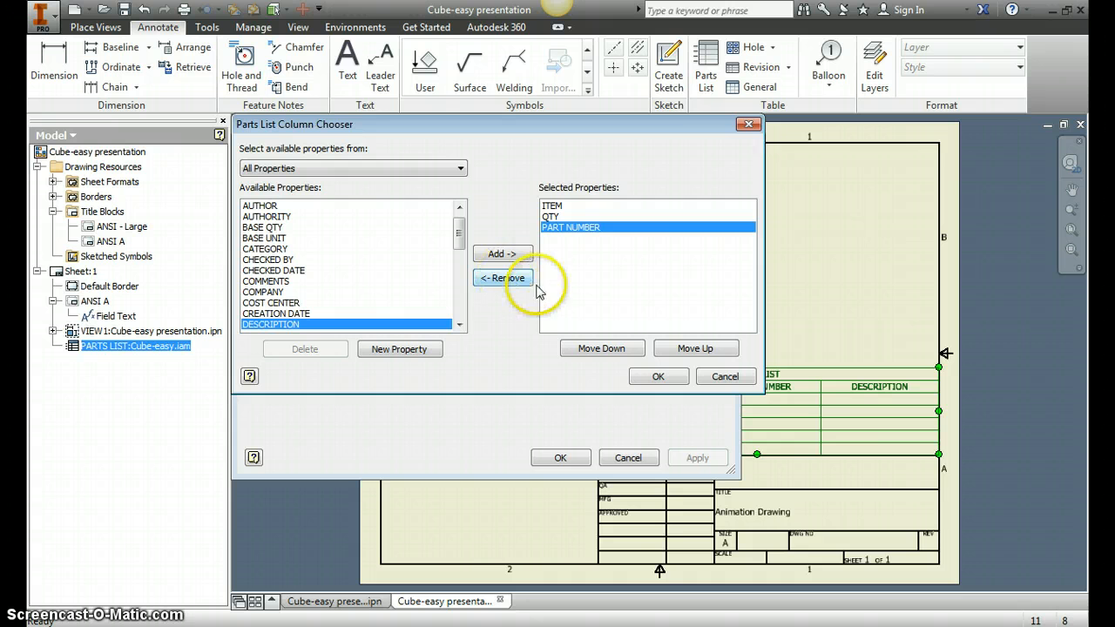
{"action": "left_click", "coordinate": [657, 377]}
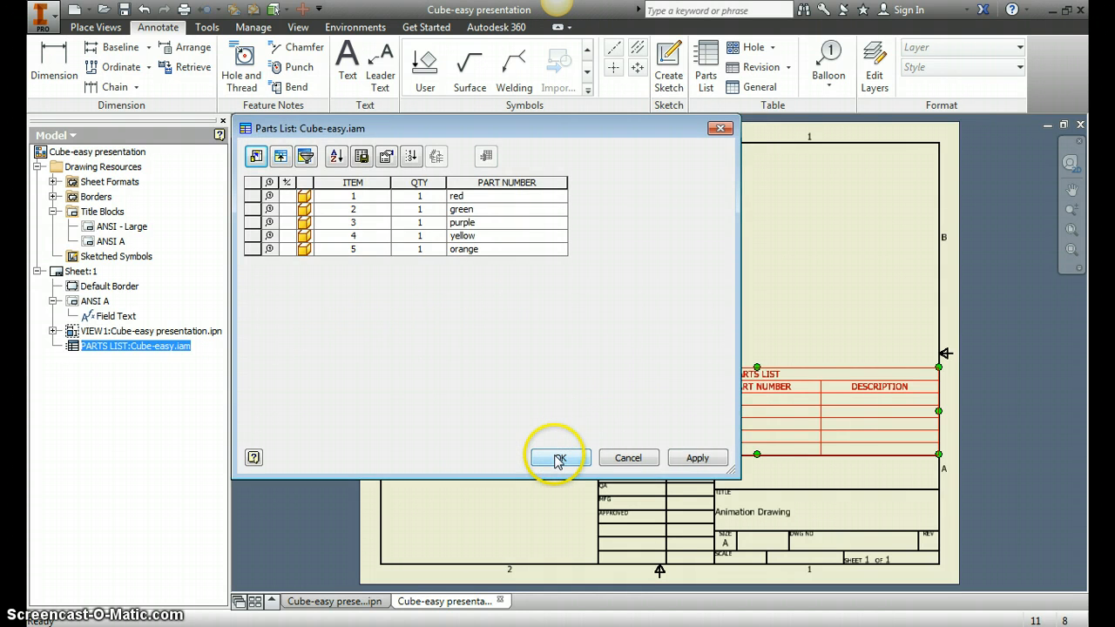
{"action": "left_click", "coordinate": [558, 459]}
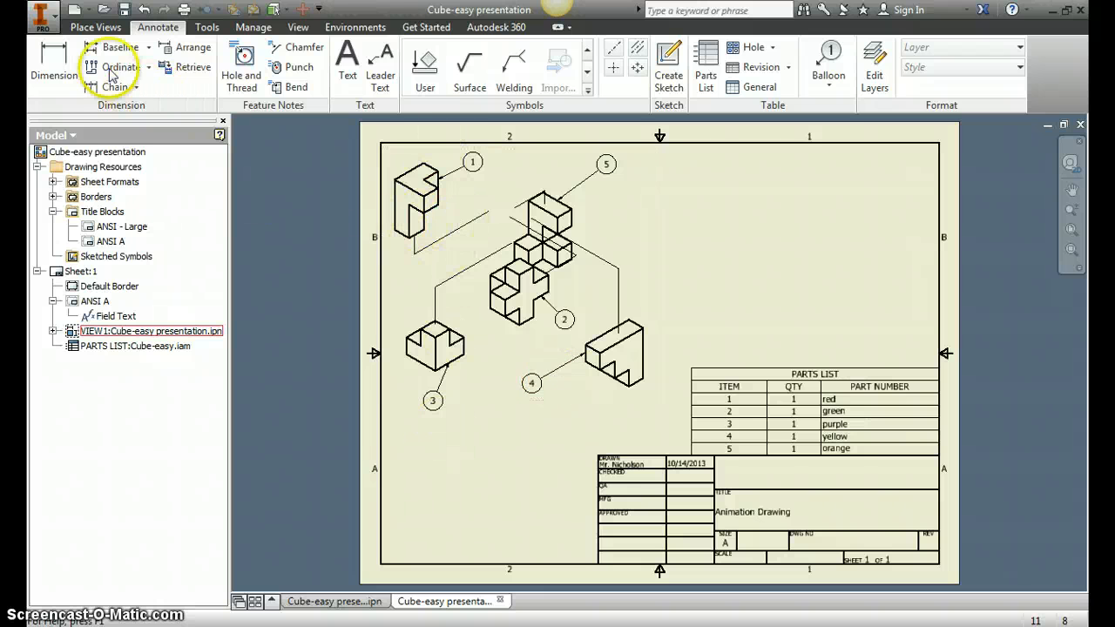
{"action": "left_click", "coordinate": [41, 26]}
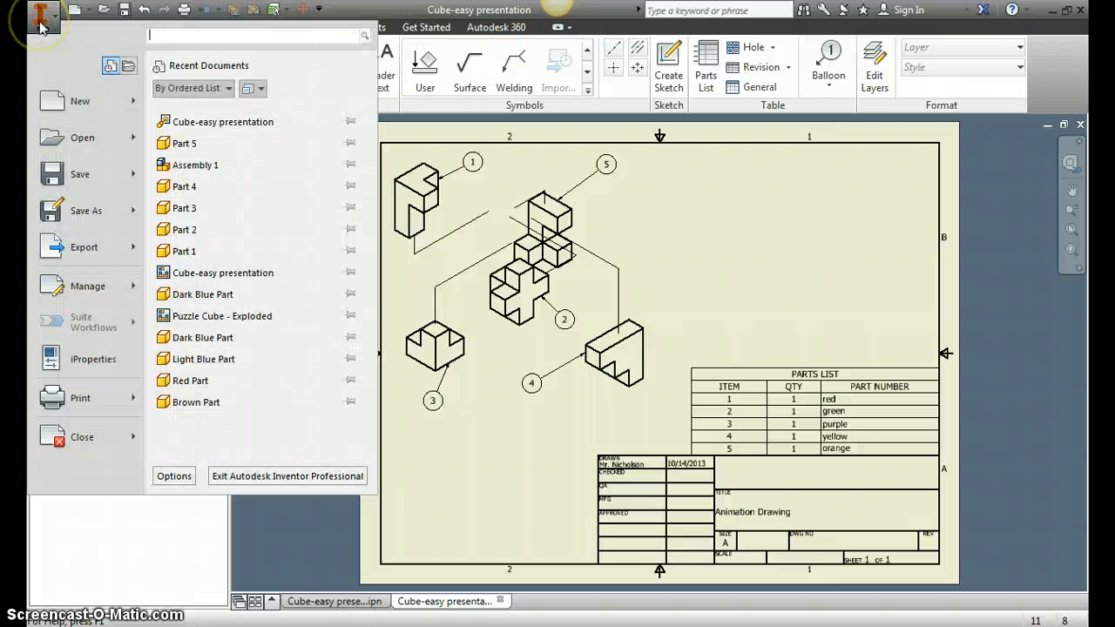
{"action": "left_click", "coordinate": [103, 258]}
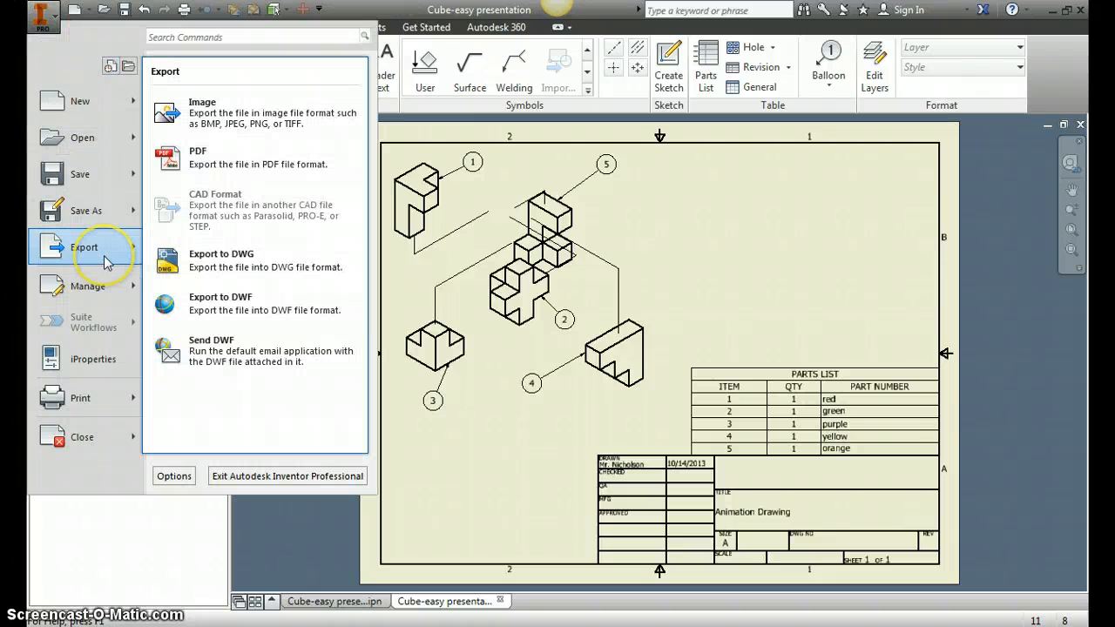
{"action": "left_click", "coordinate": [268, 126]}
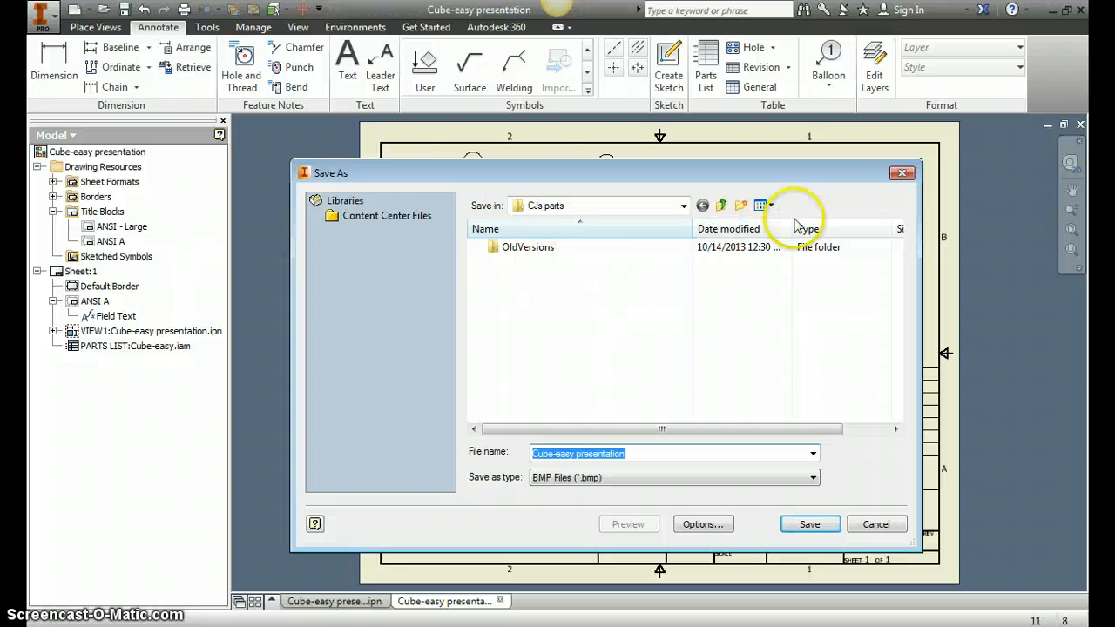
{"action": "left_click", "coordinate": [902, 172]}
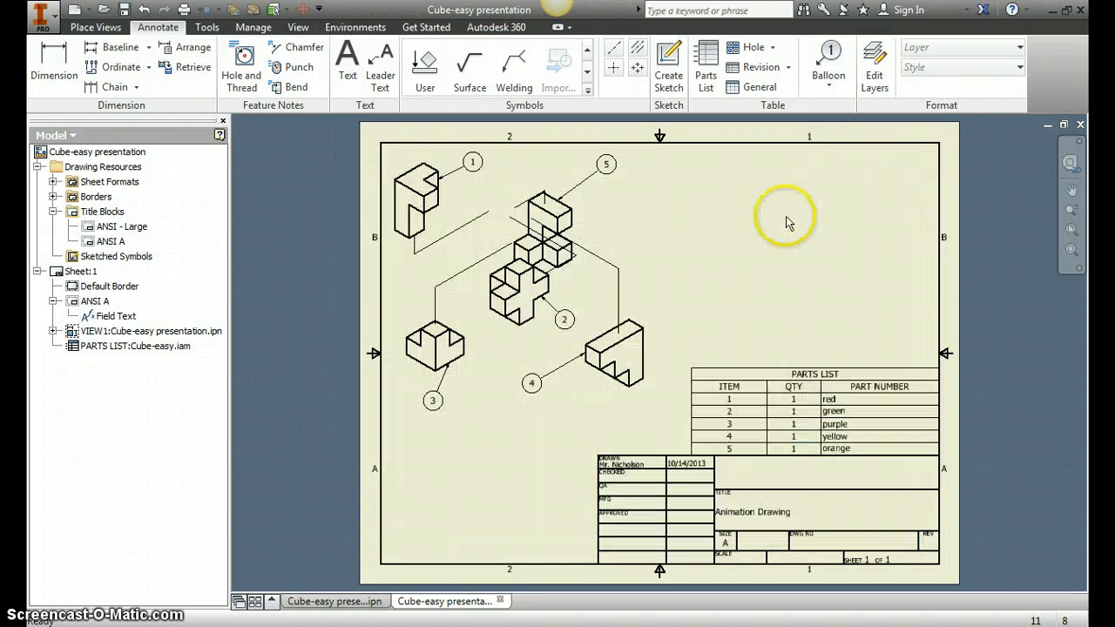